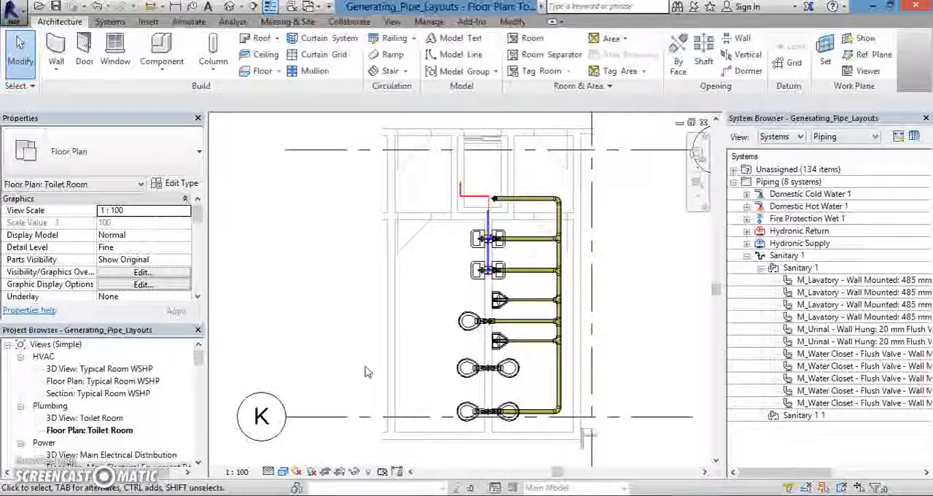
Examine the toilet room's sanitary pipe layout and the fitting between the second pair of water closets from the plan's lower end.
scroll(329, 349, down, 1)
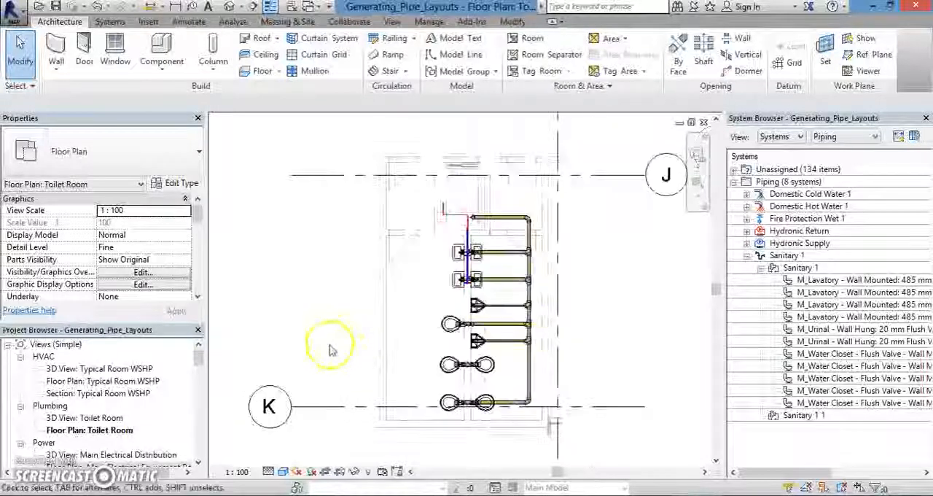
scroll(448, 364, up, 2)
middle_drag(533, 397, 441, 371)
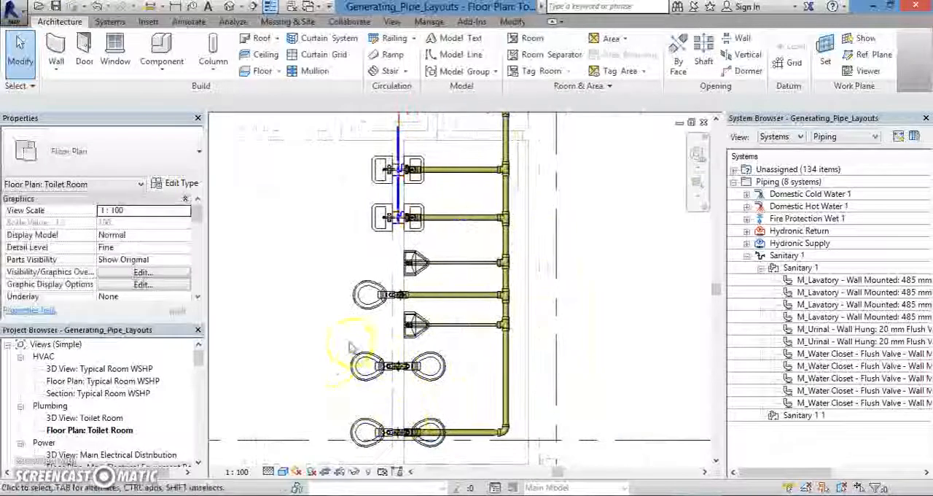
scroll(374, 396, up, 2)
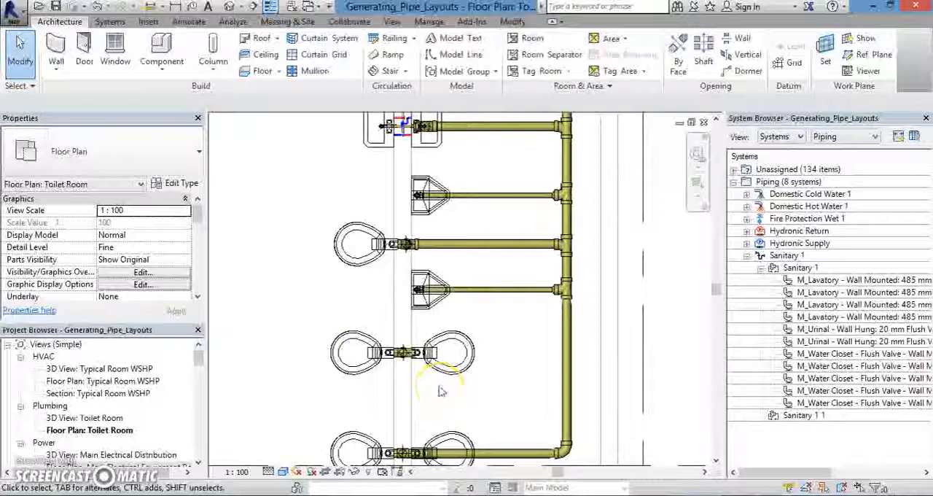
scroll(440, 391, down, 1)
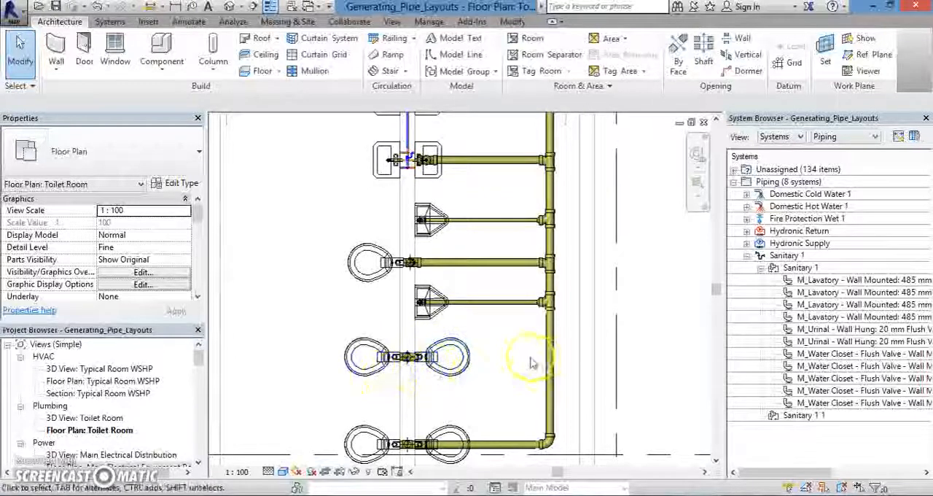
scroll(523, 381, down, 1)
scroll(520, 397, down, 3)
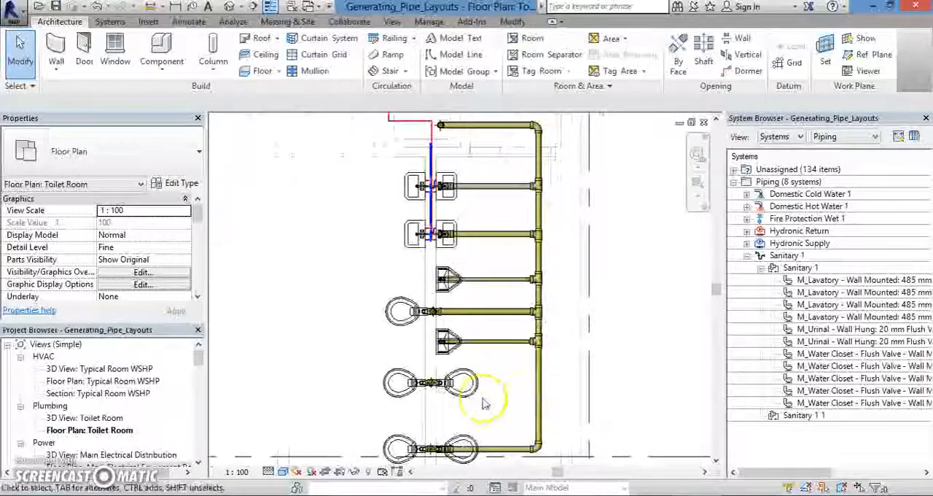
scroll(462, 396, up, 2)
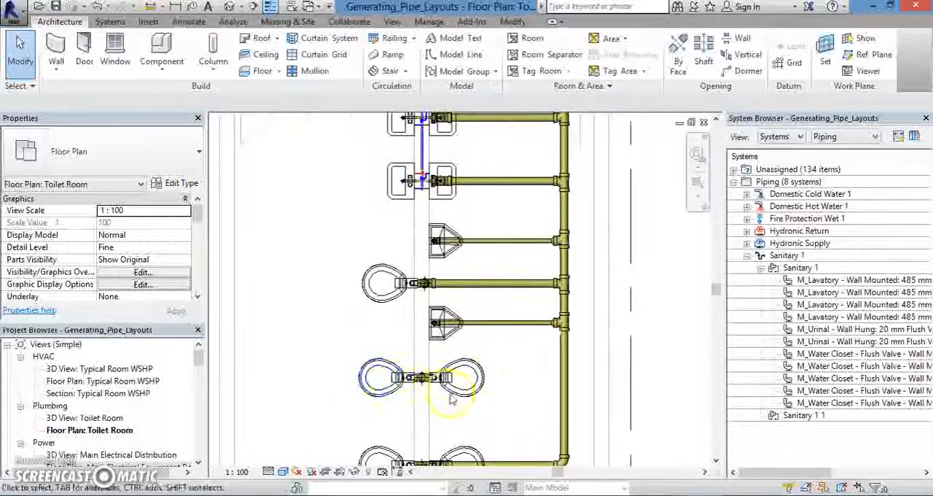
scroll(543, 382, down, 3)
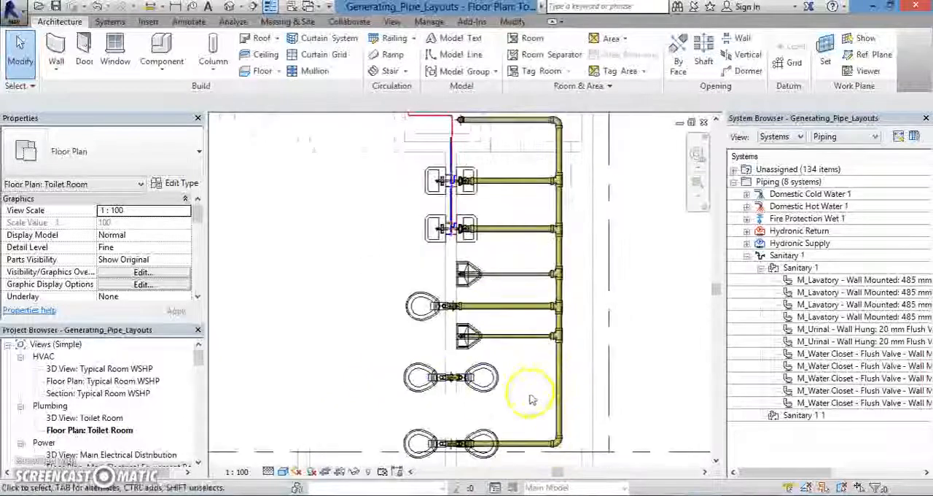
middle_drag(532, 399, 505, 403)
scroll(481, 386, up, 2)
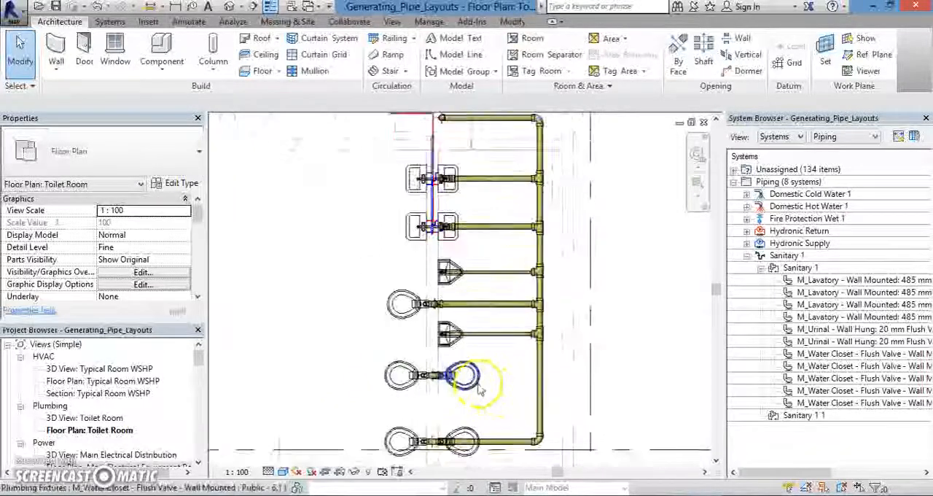
scroll(438, 397, up, 4)
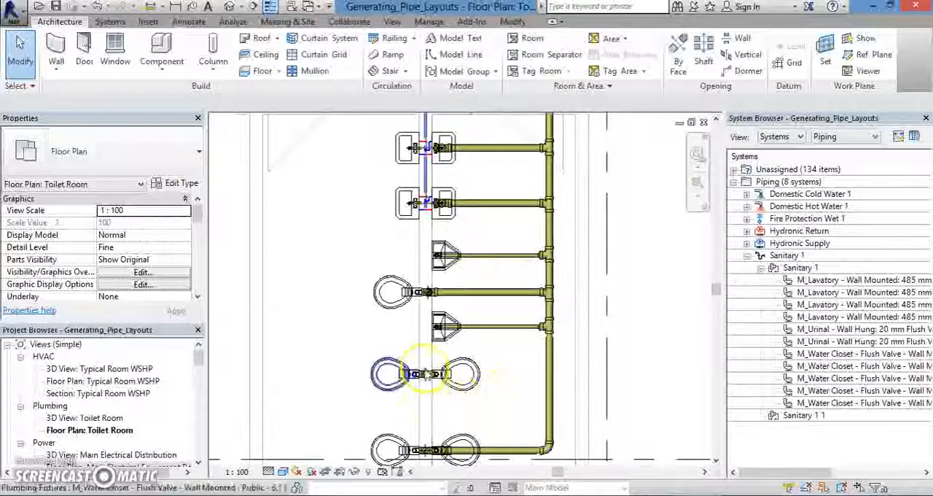
scroll(433, 396, up, 4)
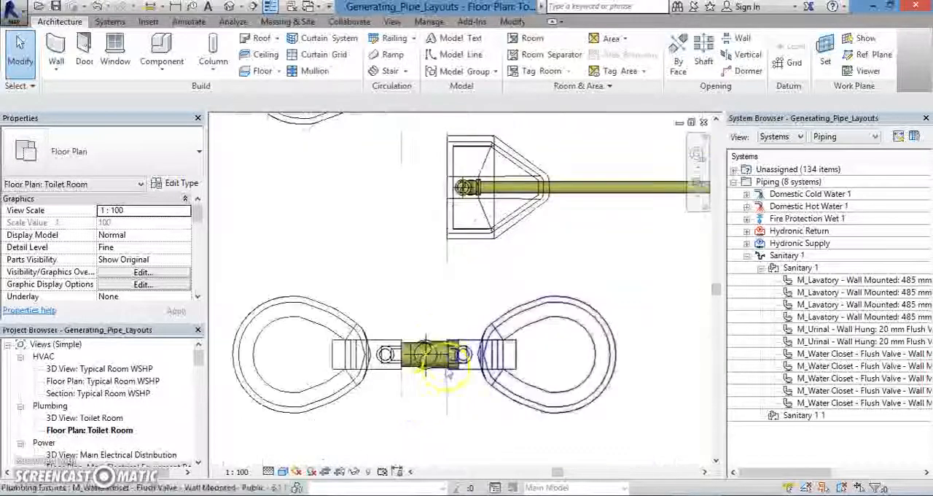
scroll(423, 393, down, 4)
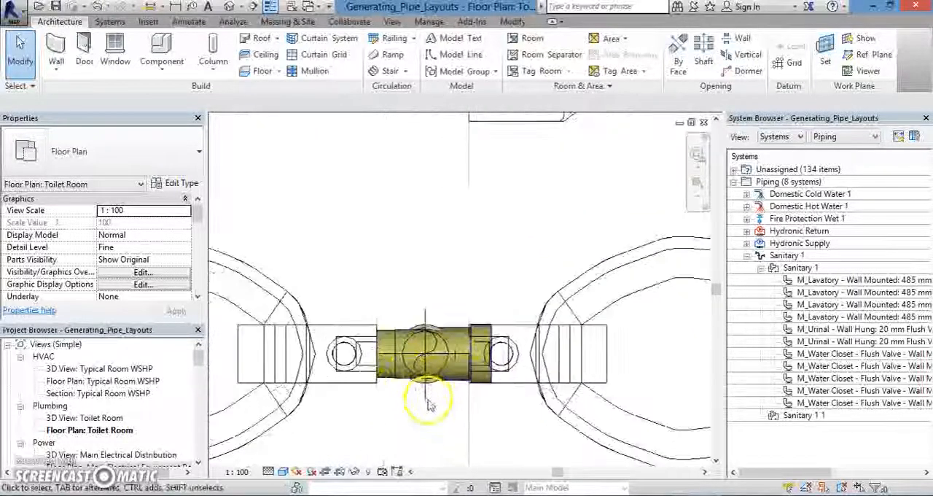
middle_drag(438, 404, 457, 362)
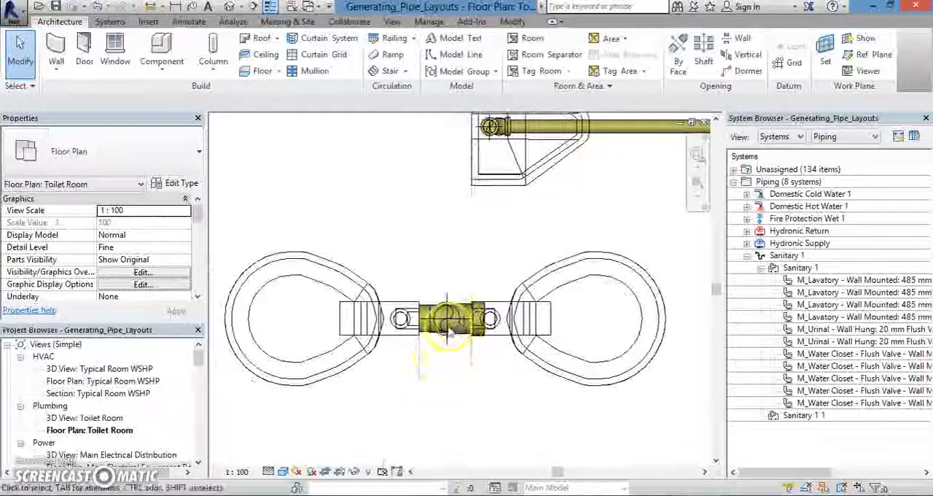
Select the tee fitting between the second-lowest pair of water closets and set the view's visual style to Wireframe.
click(437, 332)
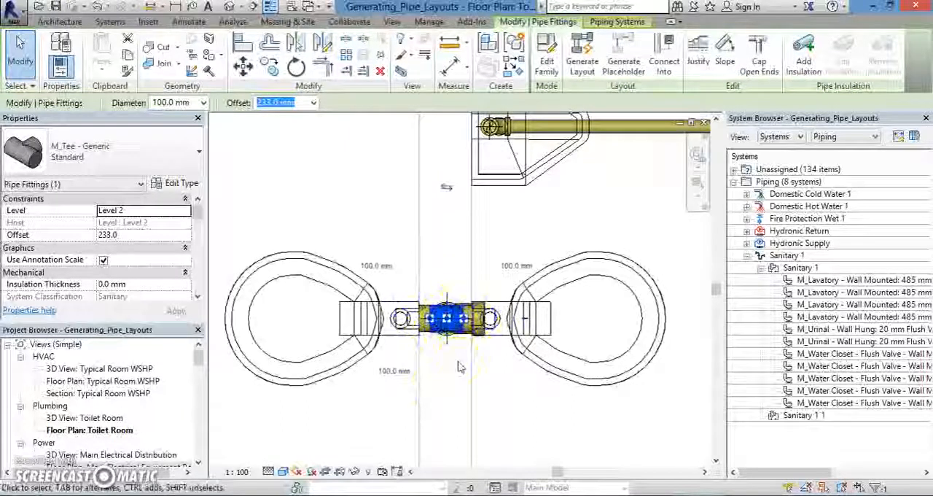
click(284, 472)
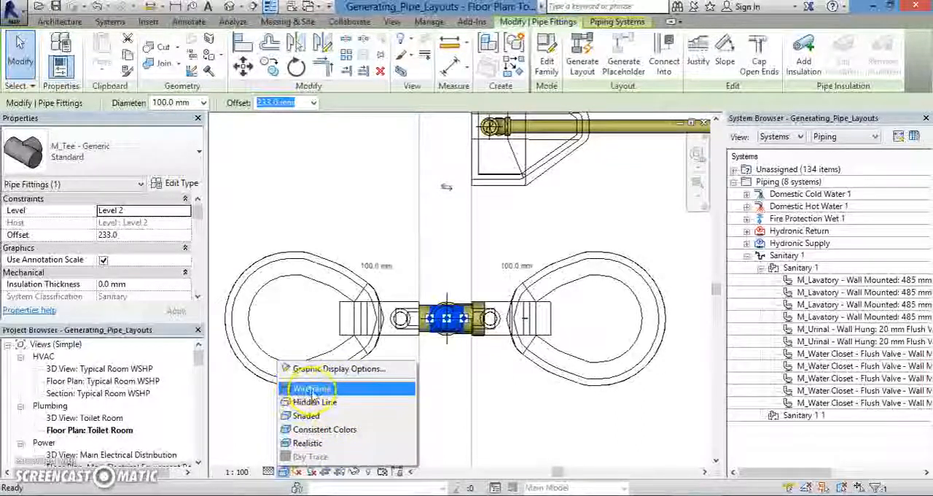
click(312, 390)
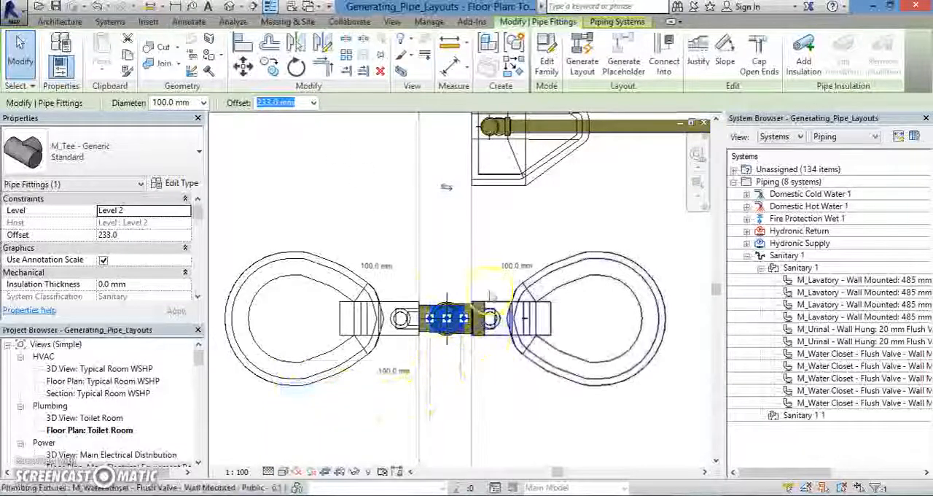
scroll(456, 314, up, 2)
scroll(455, 312, up, 1)
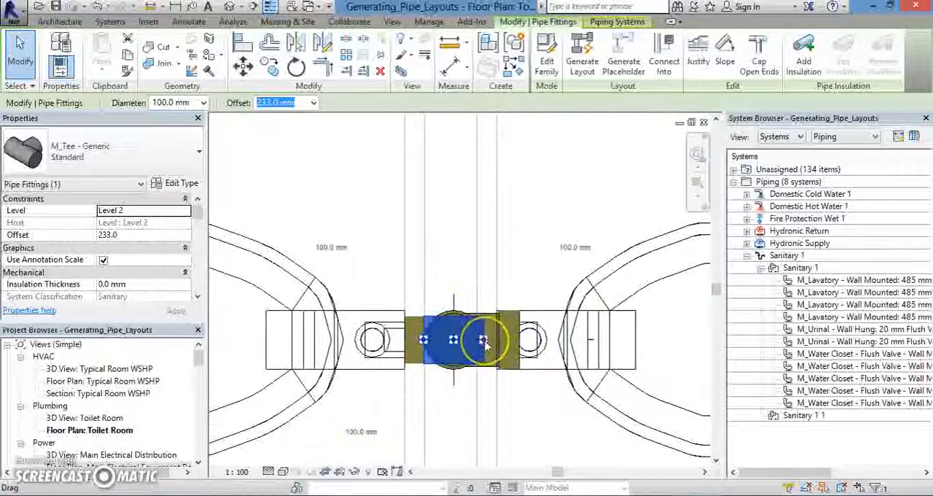
click(472, 367)
scroll(477, 396, down, 1)
click(485, 354)
drag(483, 354, 483, 357)
right_click(482, 354)
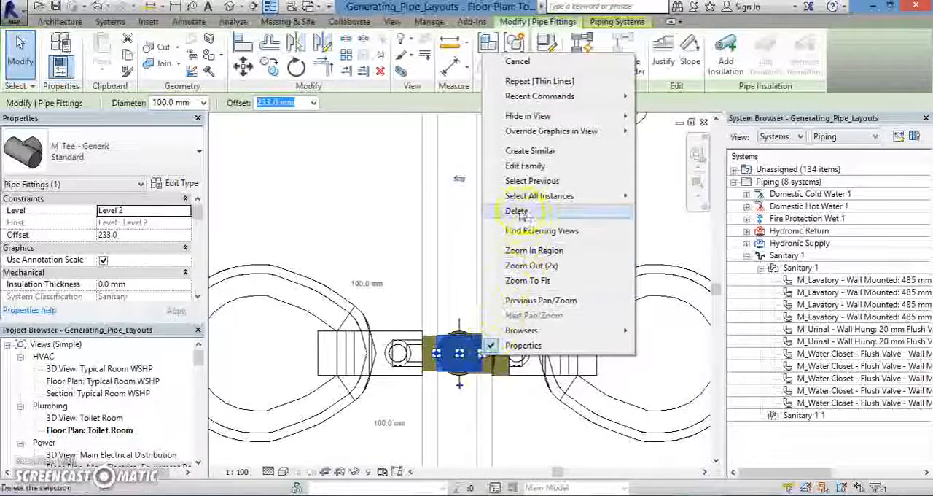
click(474, 403)
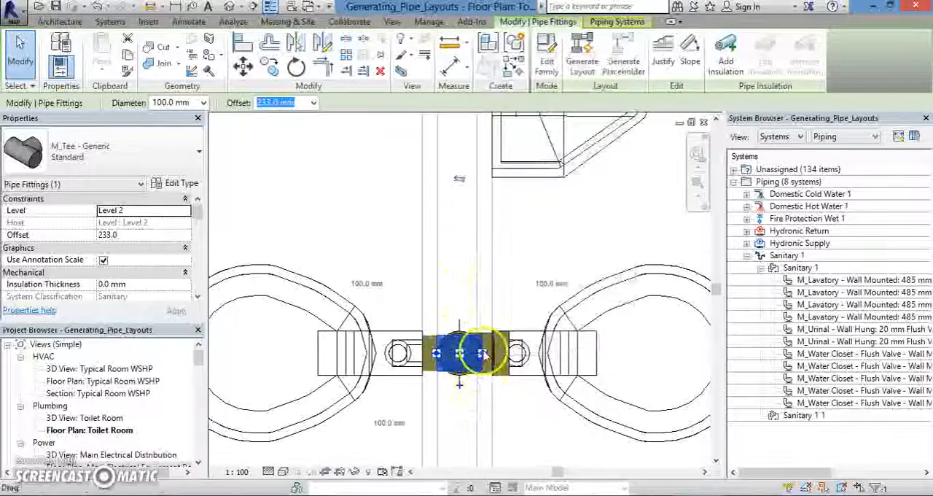
Draw a 100 mm diameter pipe horizontally from the selected tee's connector to the vertical sanitary main pipe.
right_click(482, 354)
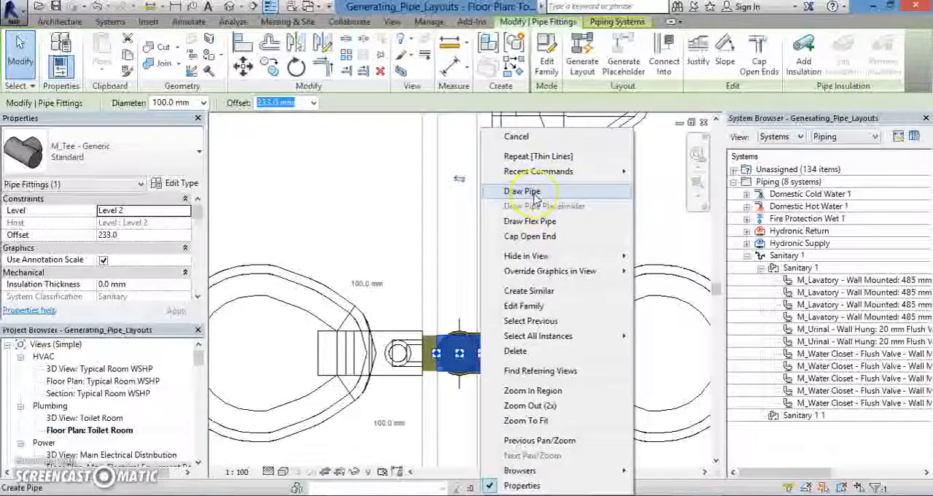
click(534, 192)
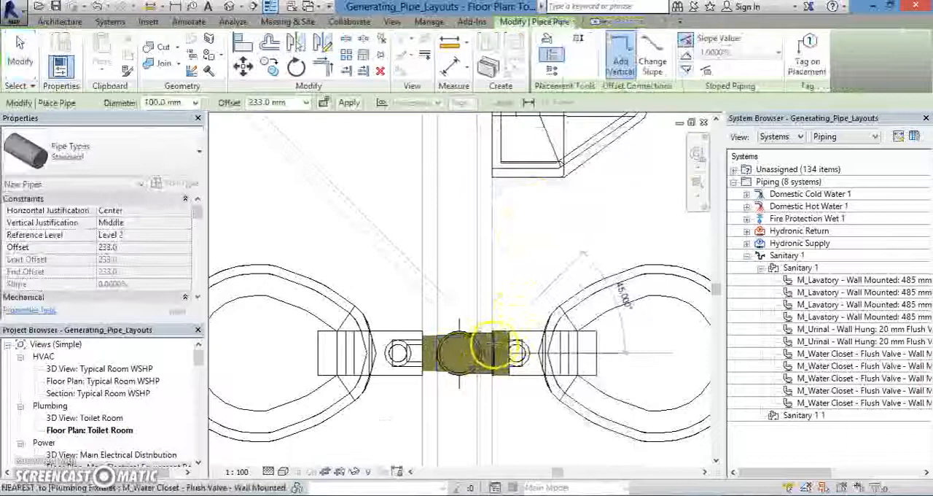
scroll(485, 329, up, 2)
scroll(490, 341, down, 2)
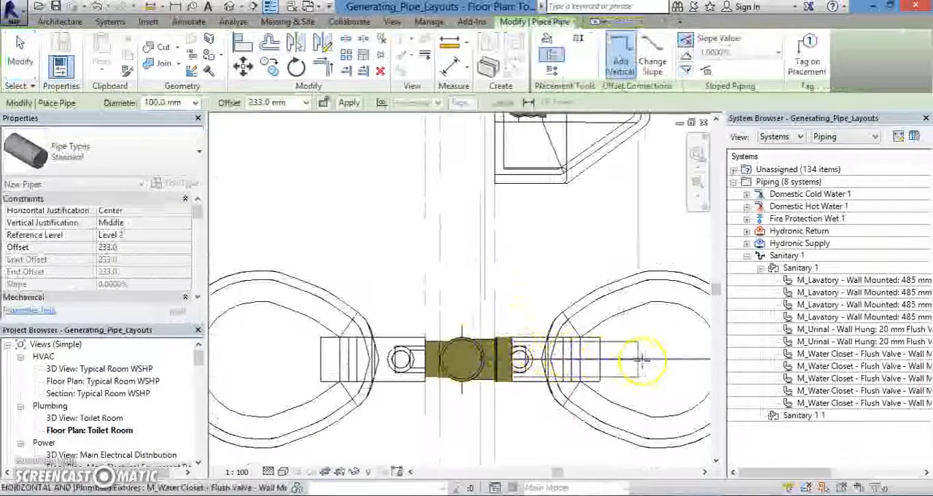
middle_drag(652, 367, 454, 348)
scroll(460, 340, down, 2)
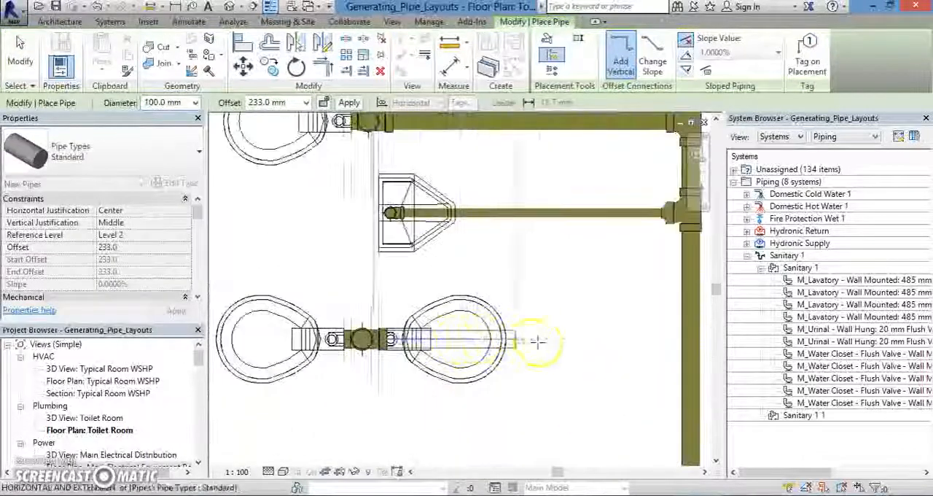
middle_drag(649, 340, 588, 360)
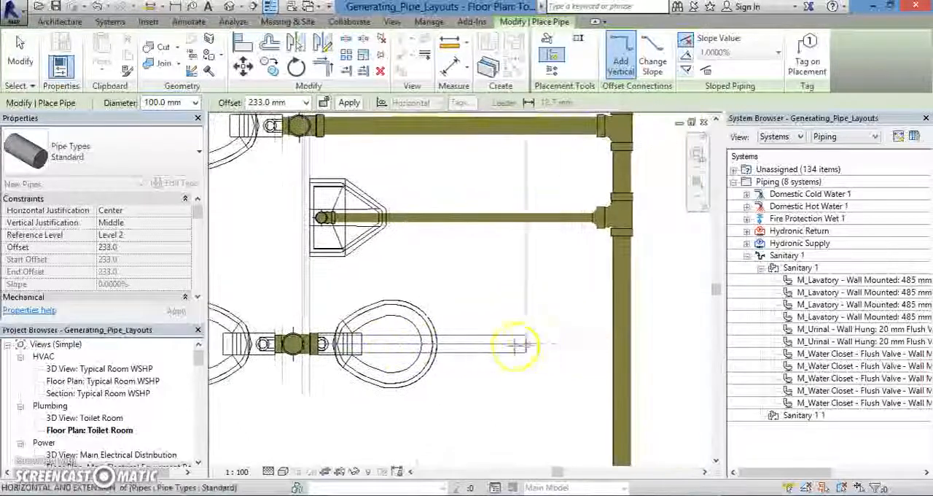
click(619, 341)
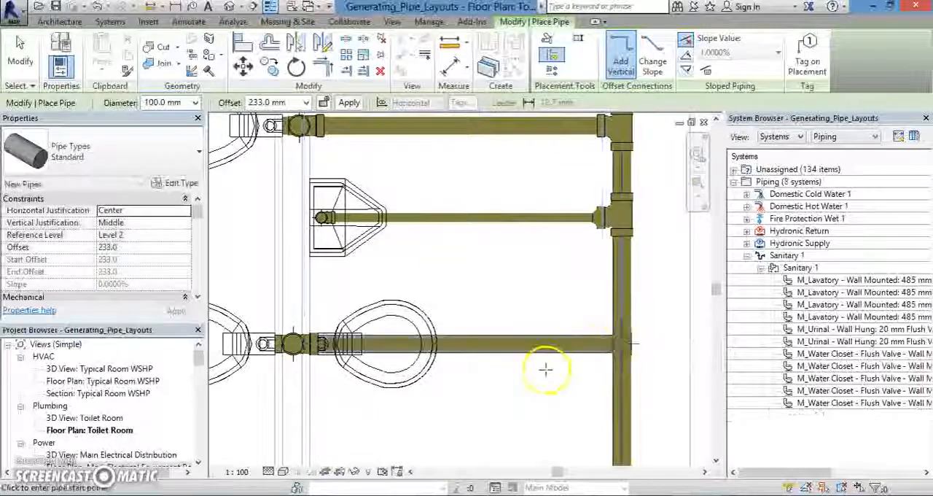
Inspect the new branch's junction with the main pipe and the tees of the neighbouring branches, ending pipe placement.
scroll(637, 344, up, 2)
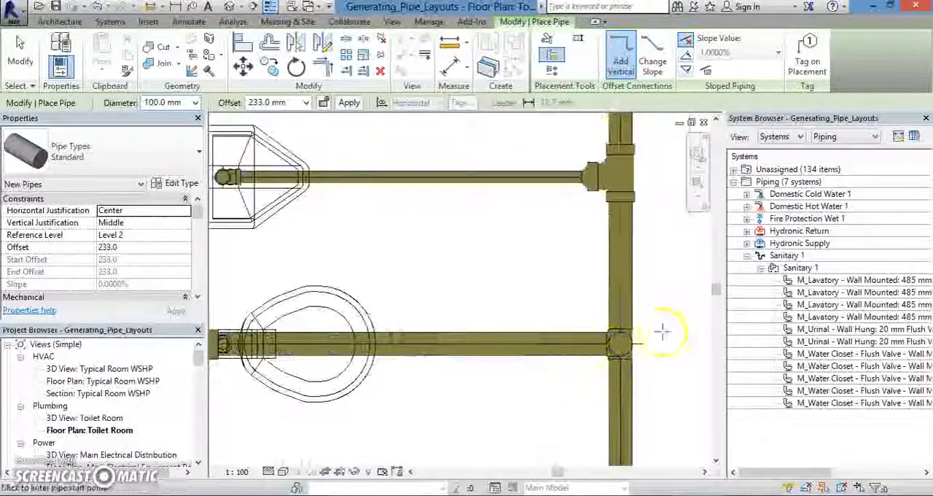
scroll(466, 400, down, 1)
middle_drag(393, 417, 439, 408)
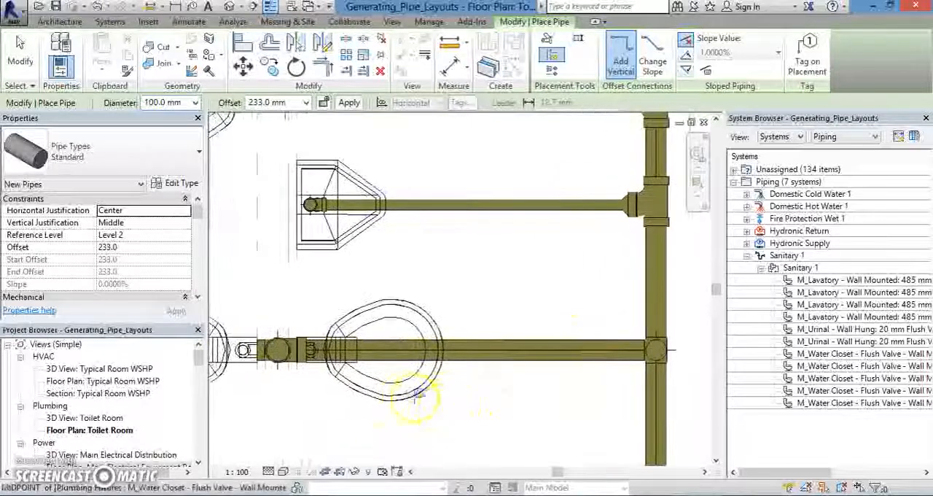
scroll(538, 407, down, 1)
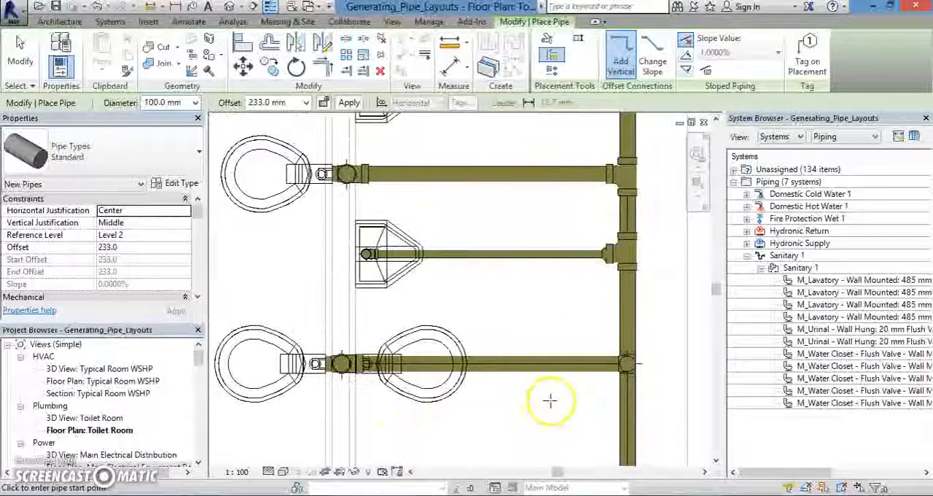
scroll(615, 366, up, 1)
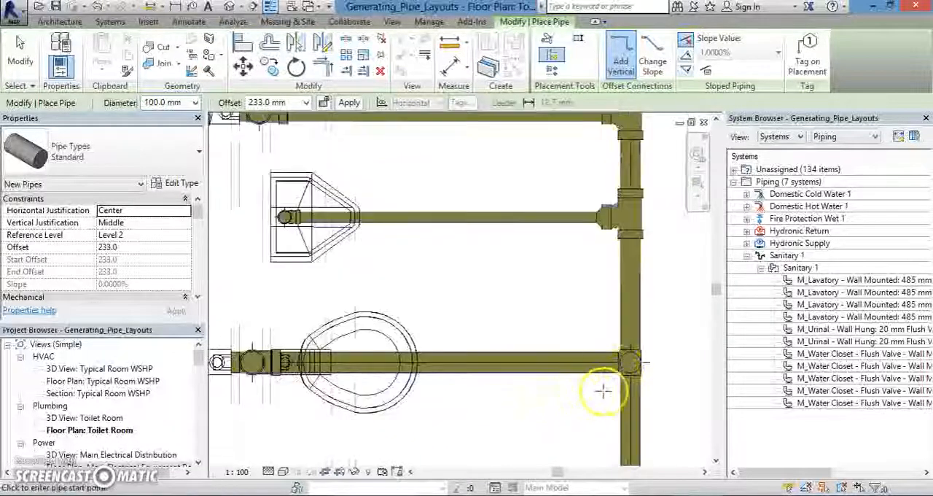
middle_drag(614, 404, 580, 419)
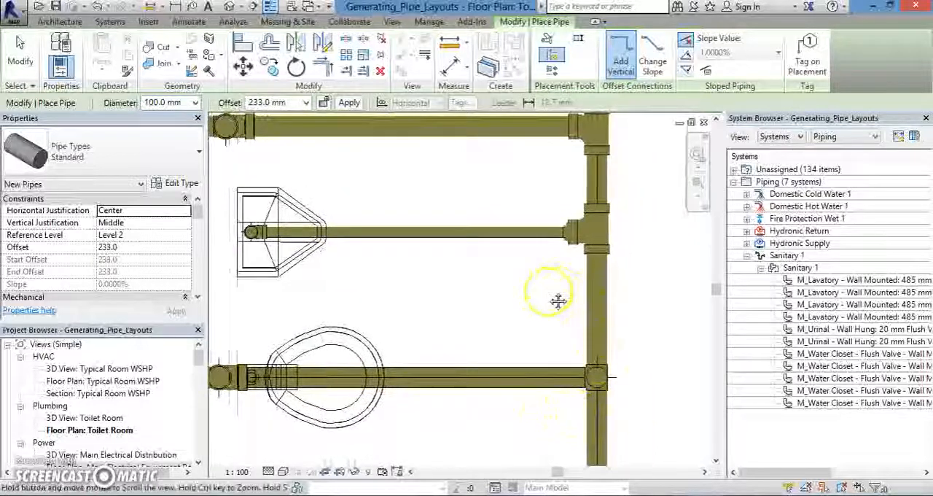
middle_drag(550, 288, 537, 301)
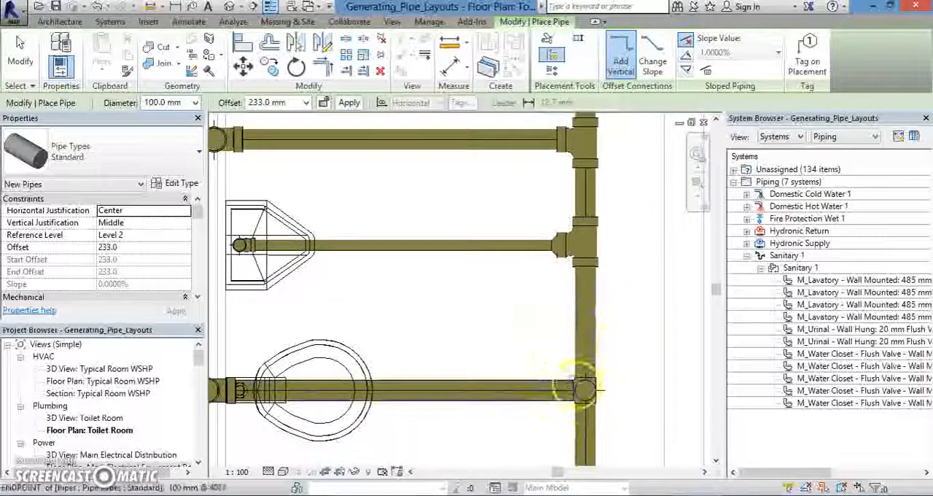
middle_drag(618, 318, 625, 365)
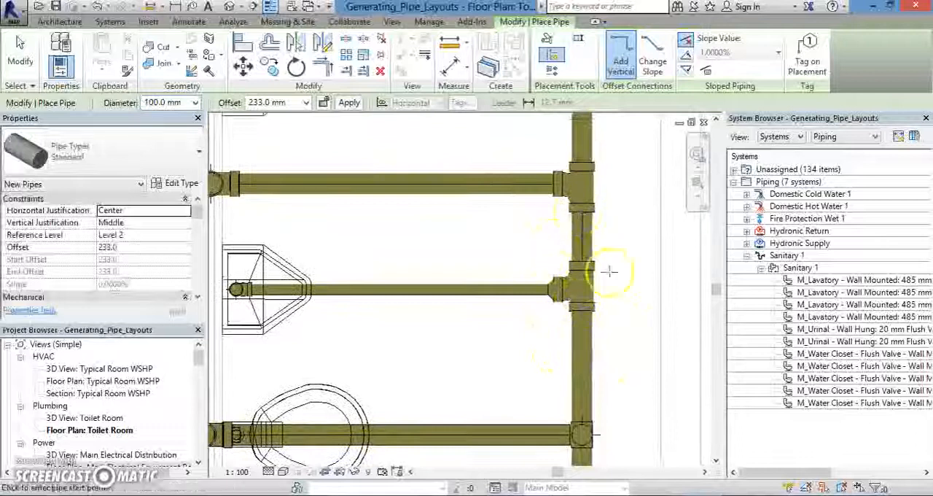
middle_drag(633, 243, 619, 283)
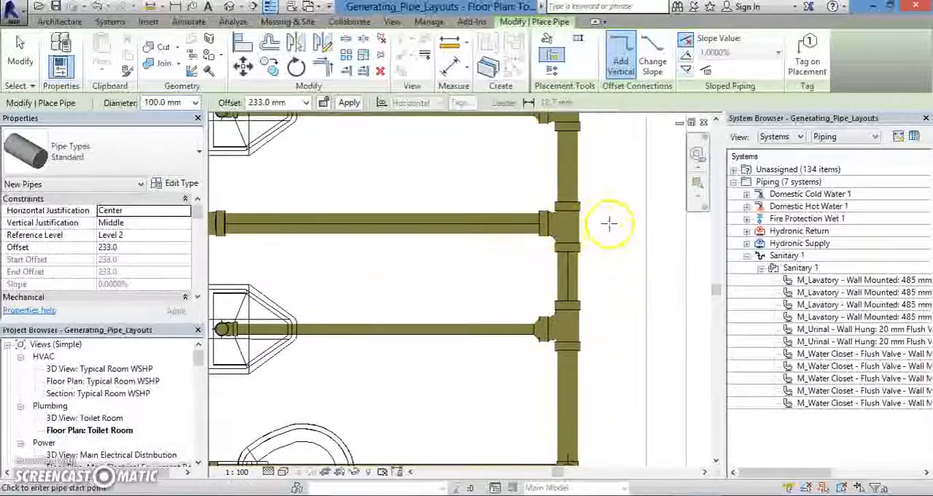
middle_drag(609, 223, 619, 277)
scroll(596, 339, down, 1)
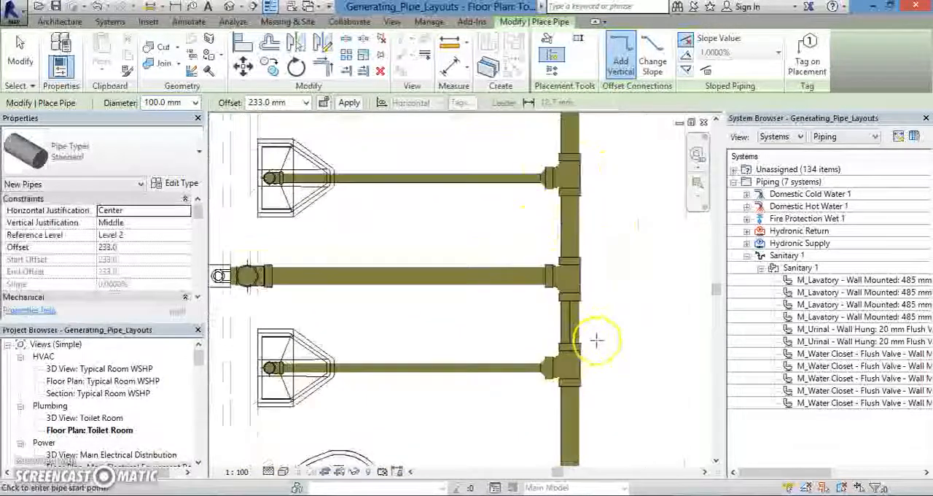
middle_drag(605, 388, 620, 265)
scroll(598, 303, down, 2)
click(607, 355)
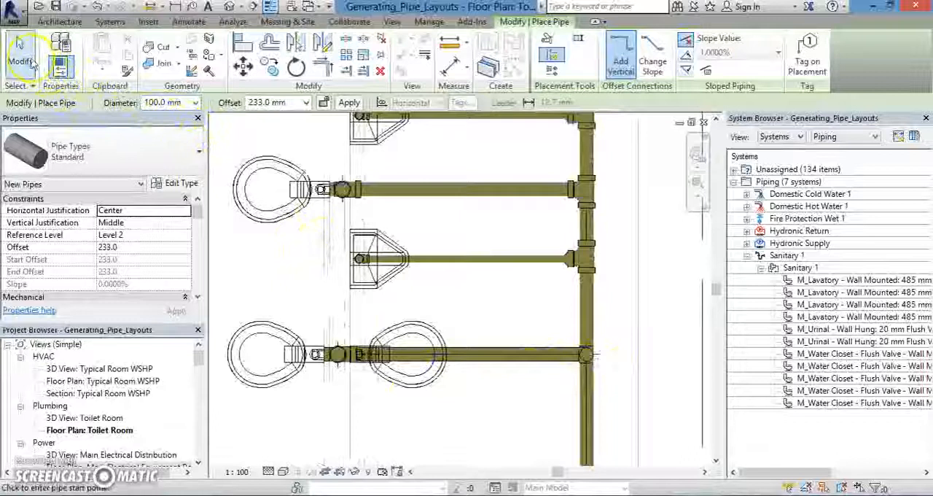
click(29, 63)
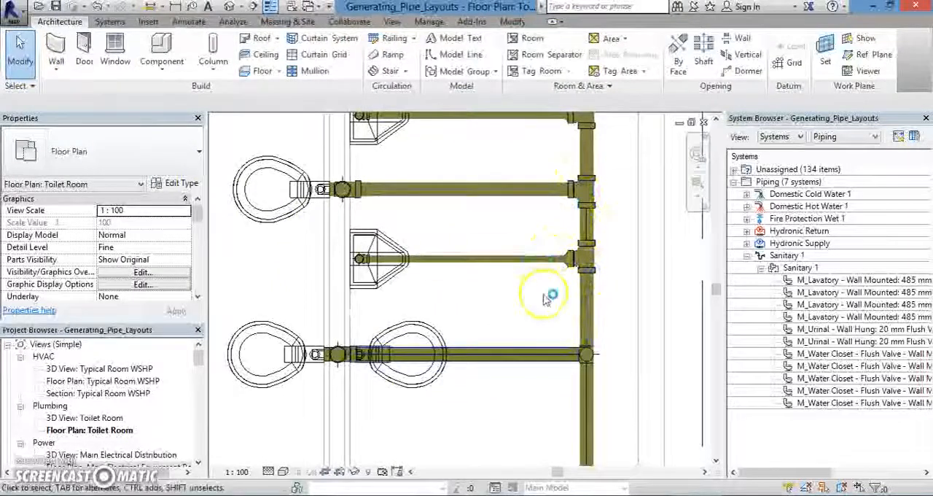
Undo the last commands to remove the new branch pipe between the second-lowest water closets and the main pipe.
scroll(545, 298, down, 1)
key(p)
key(i)
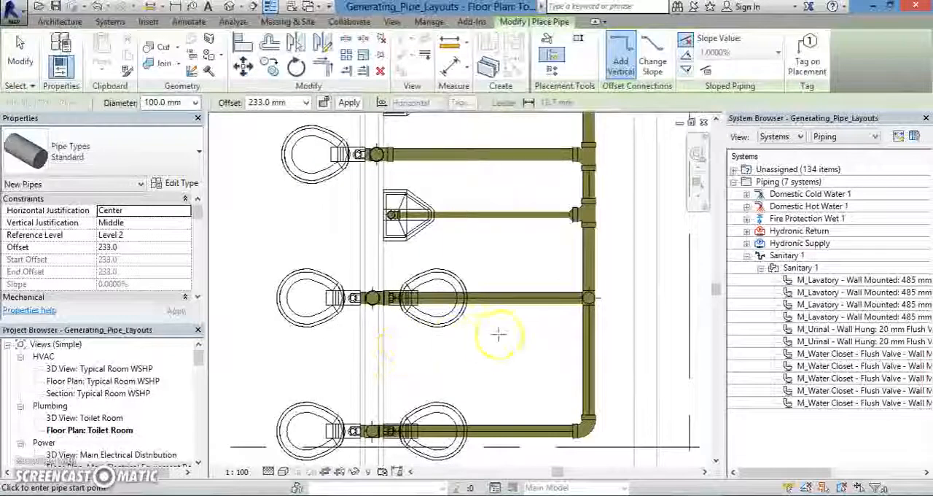
middle_drag(518, 325, 510, 350)
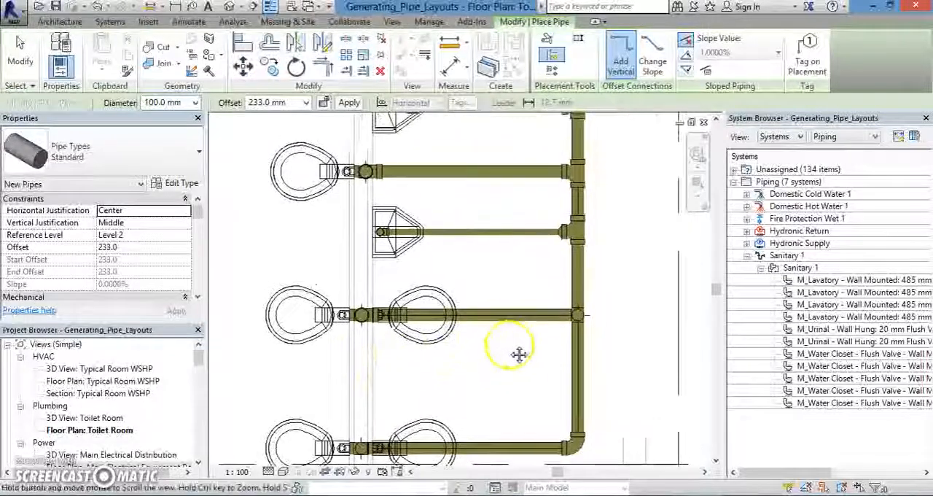
click(108, 9)
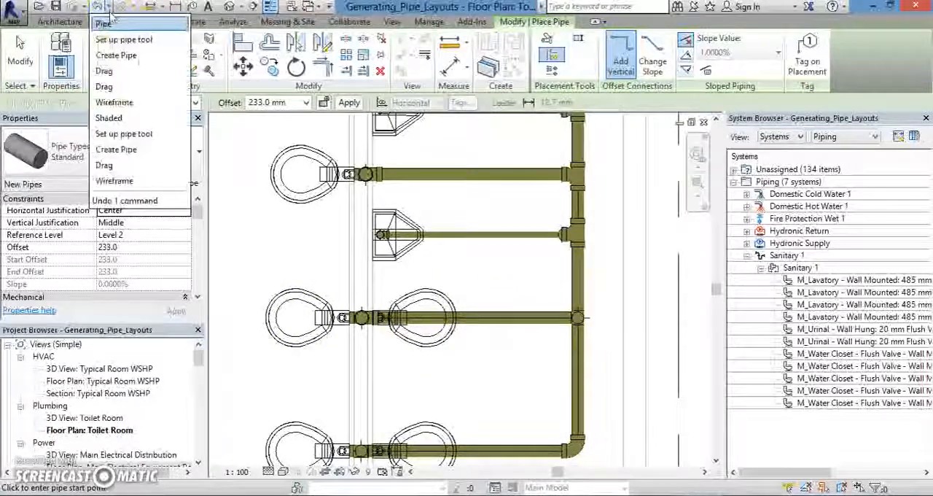
click(132, 45)
Examine the unconnected water closet pair and the tees joining the neighbouring branches to the vertical sanitary main pipe.
scroll(510, 343, up, 3)
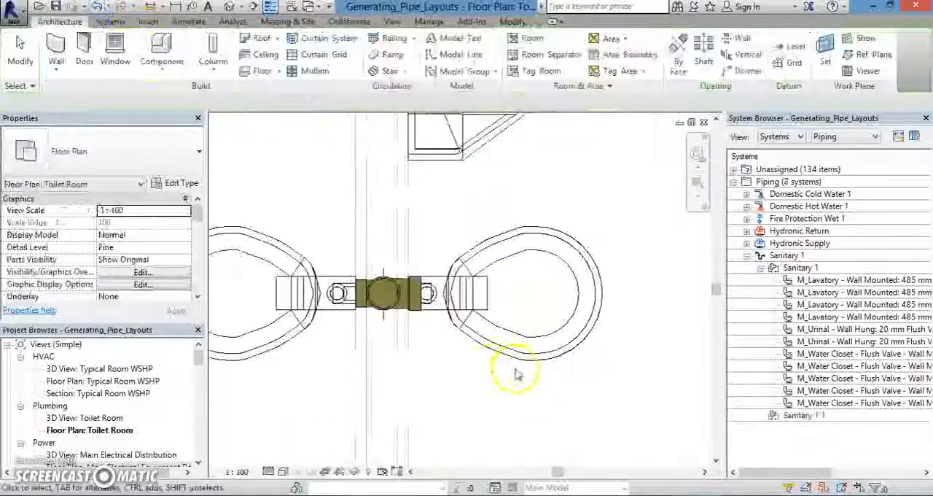
scroll(461, 407, down, 2)
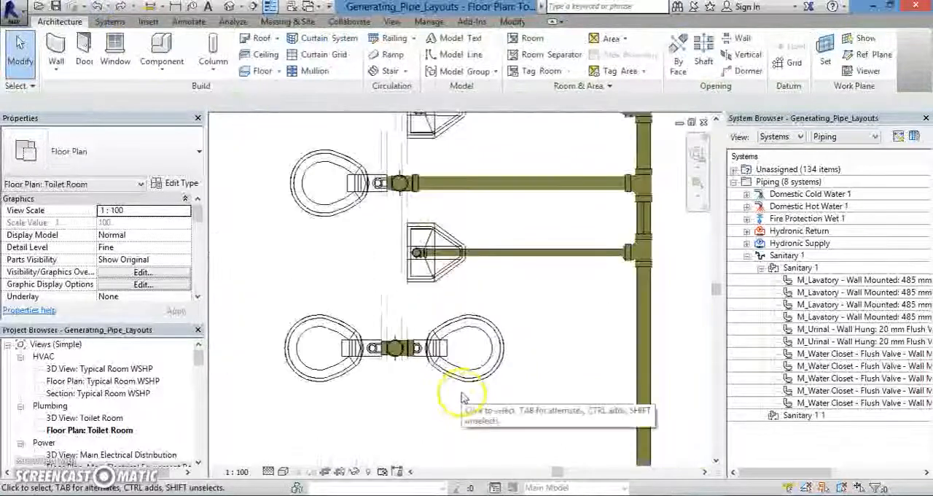
middle_drag(462, 395, 488, 373)
middle_drag(631, 347, 565, 355)
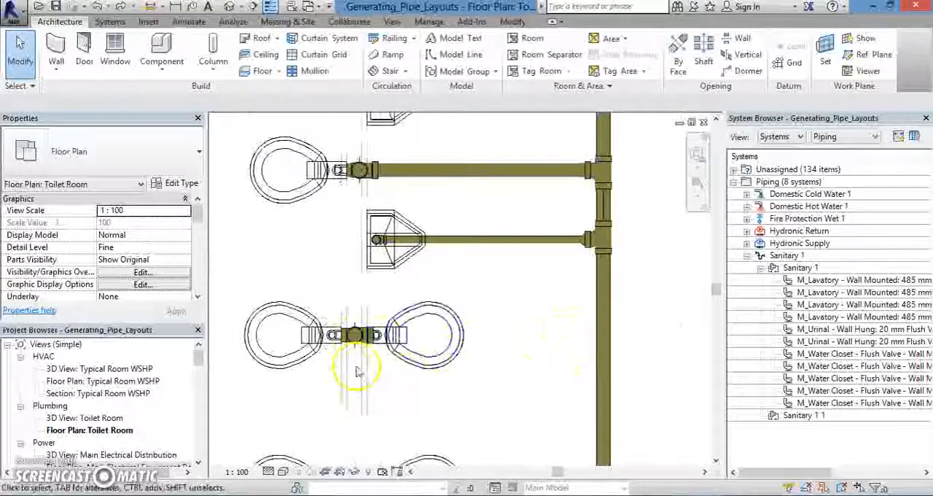
middle_drag(356, 380, 404, 366)
middle_drag(573, 382, 516, 389)
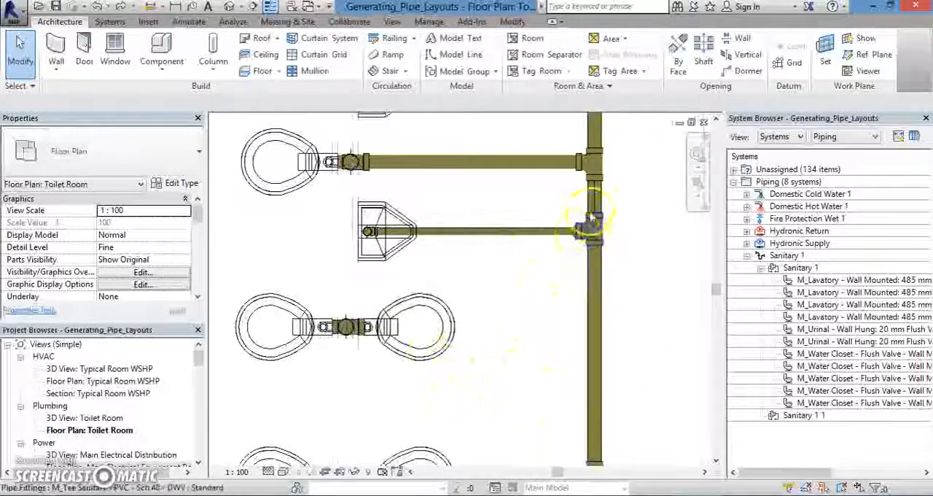
middle_drag(558, 298, 538, 318)
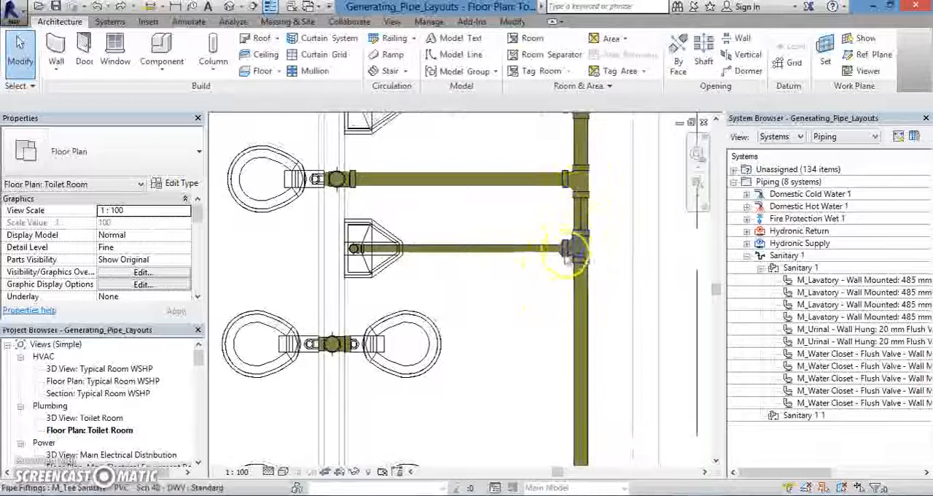
scroll(572, 255, up, 2)
scroll(565, 273, down, 2)
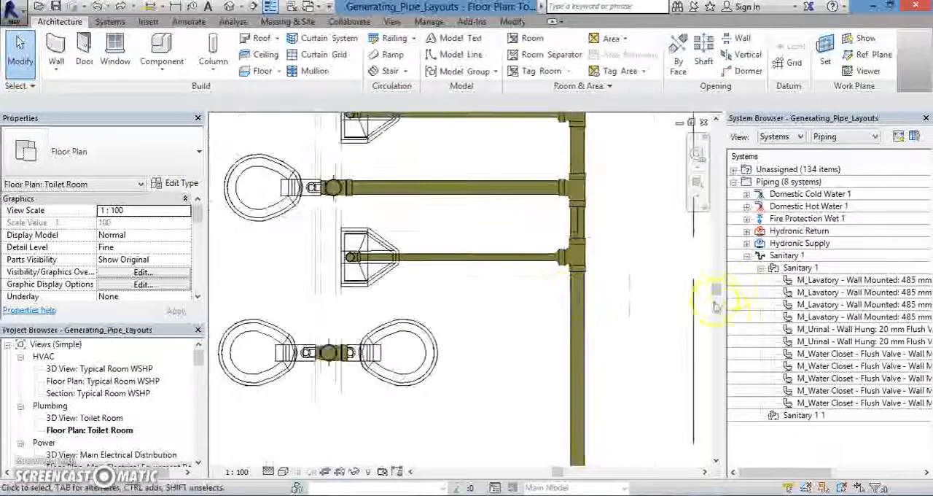
Set the Junction fitting in the main pipe type's routing preferences to M_Tee Sanitary - PVC - Sch 40 - DWV: Standard.
click(579, 337)
scroll(501, 339, down, 2)
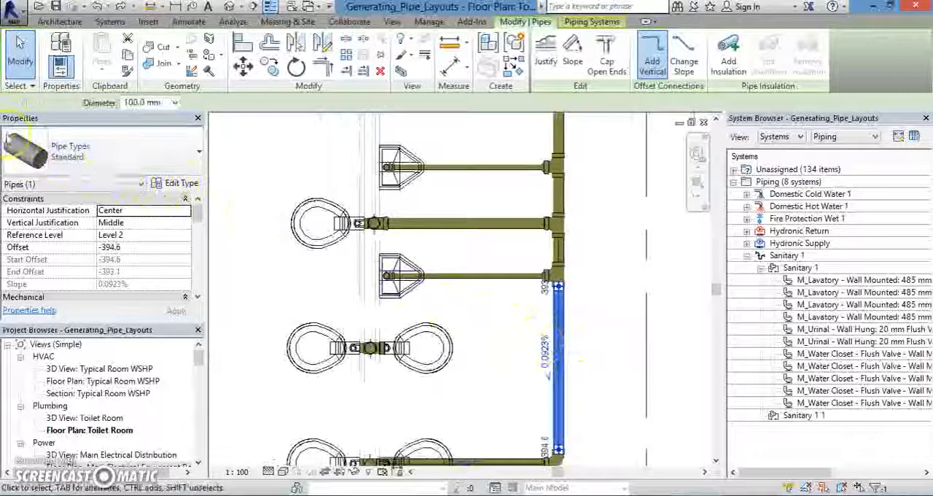
click(172, 189)
drag(394, 68, 363, 90)
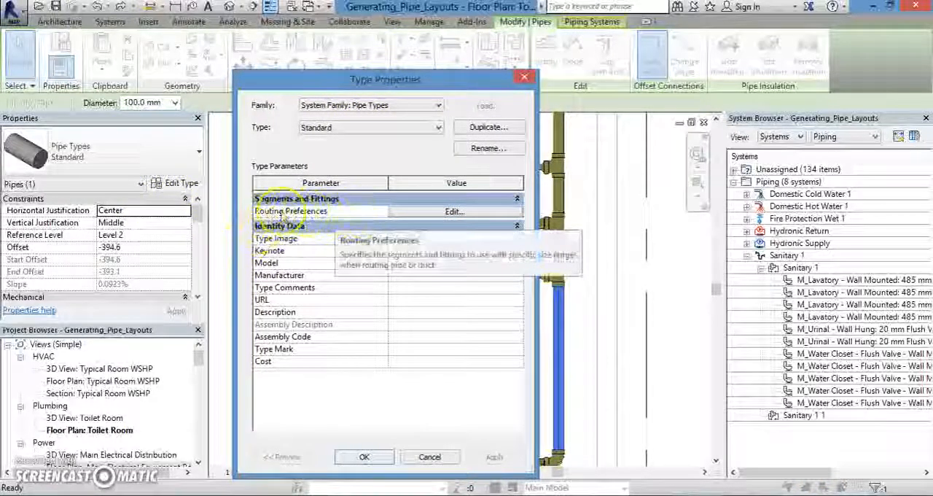
click(452, 212)
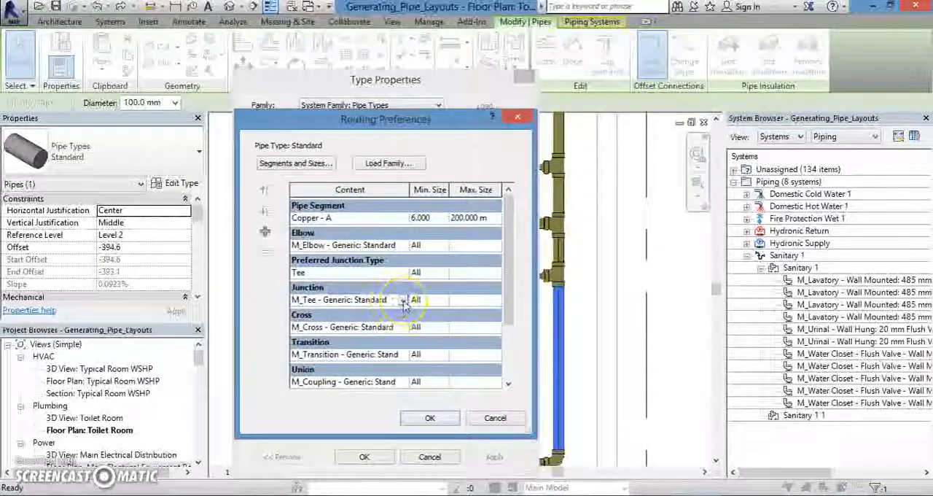
click(403, 301)
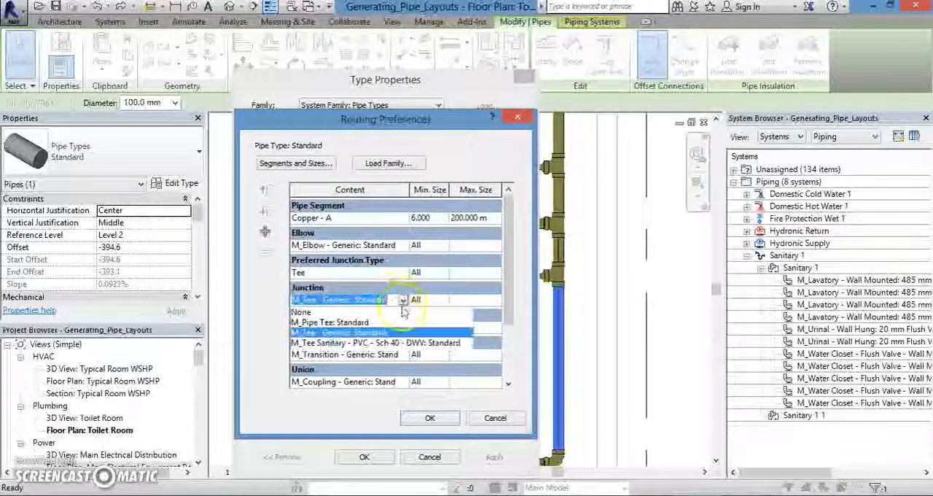
click(350, 343)
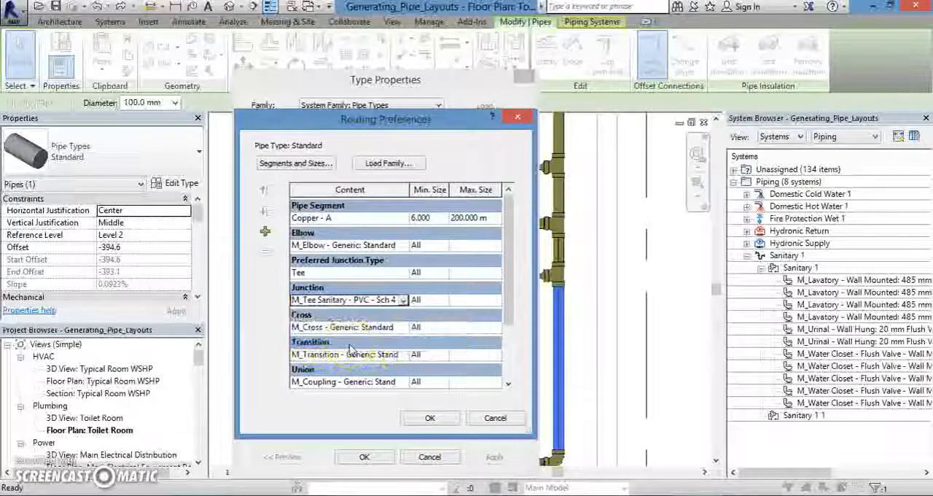
click(430, 418)
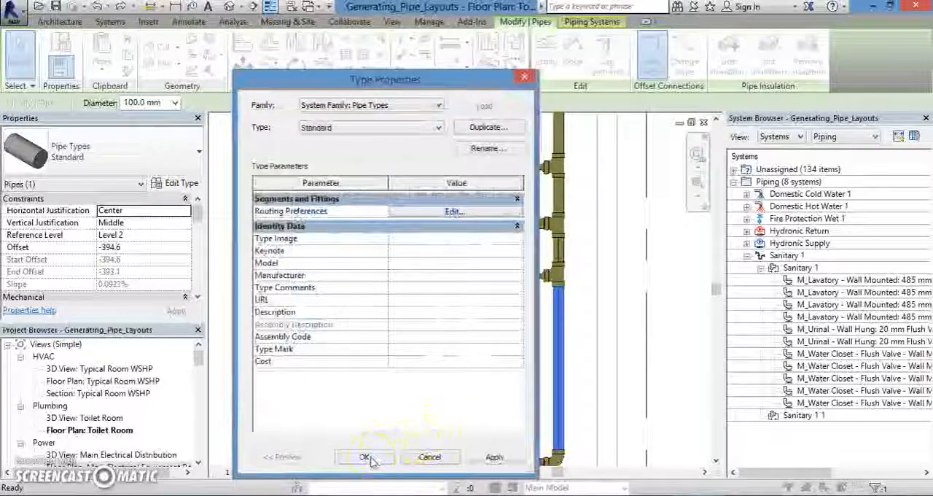
click(365, 457)
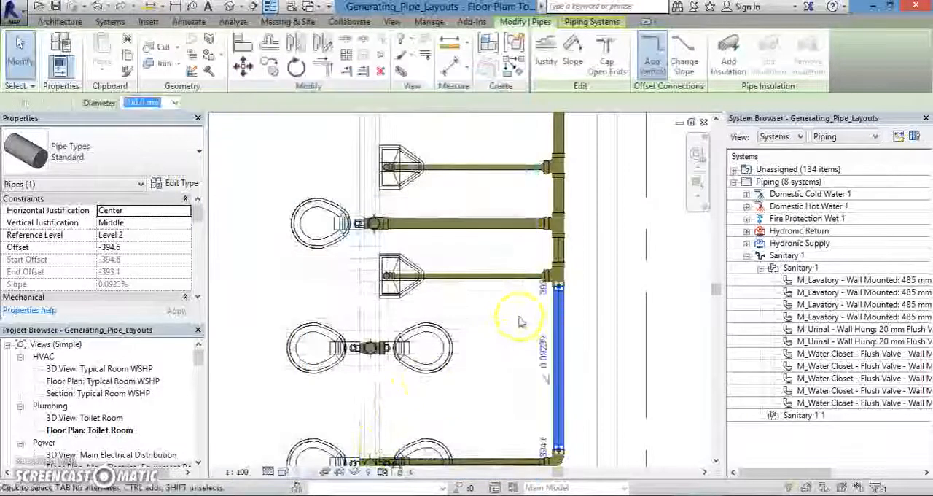
click(473, 375)
Select the generic tee fitting between the second-lowest pair of water closets.
scroll(458, 377, down, 3)
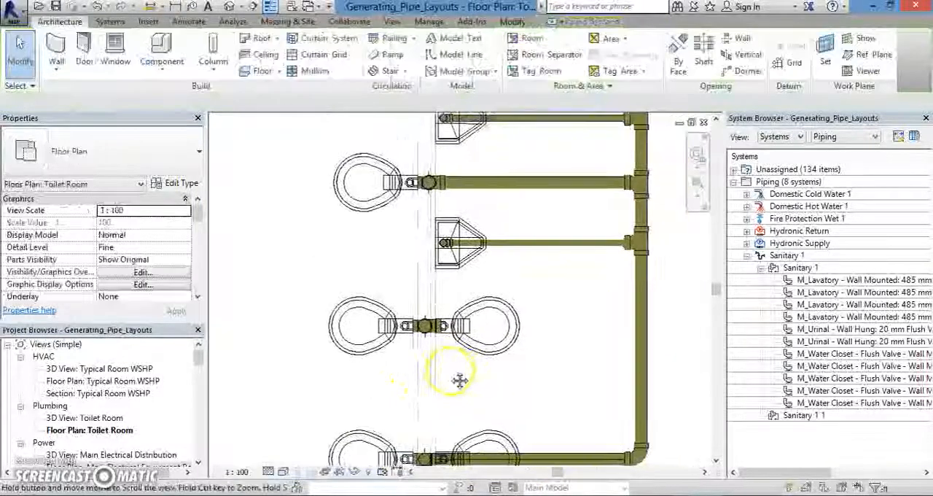
scroll(406, 341, up, 2)
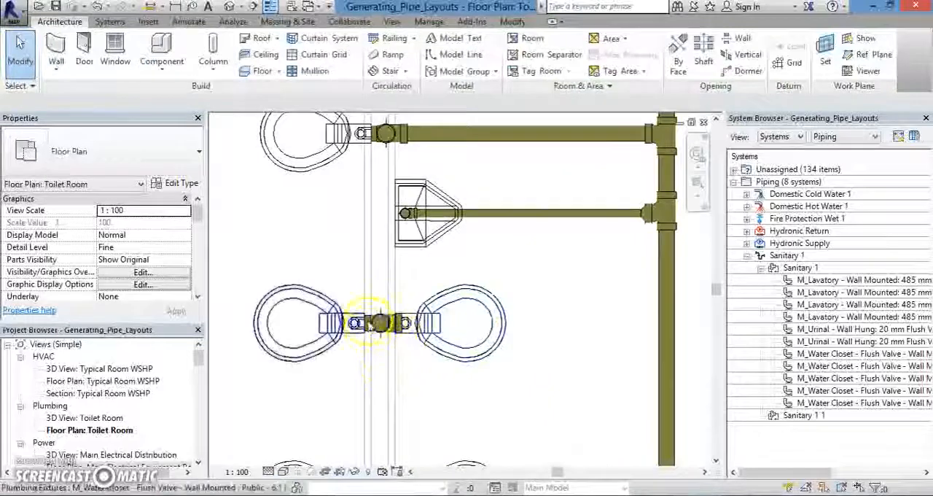
scroll(397, 361, up, 2)
middle_drag(421, 379, 354, 333)
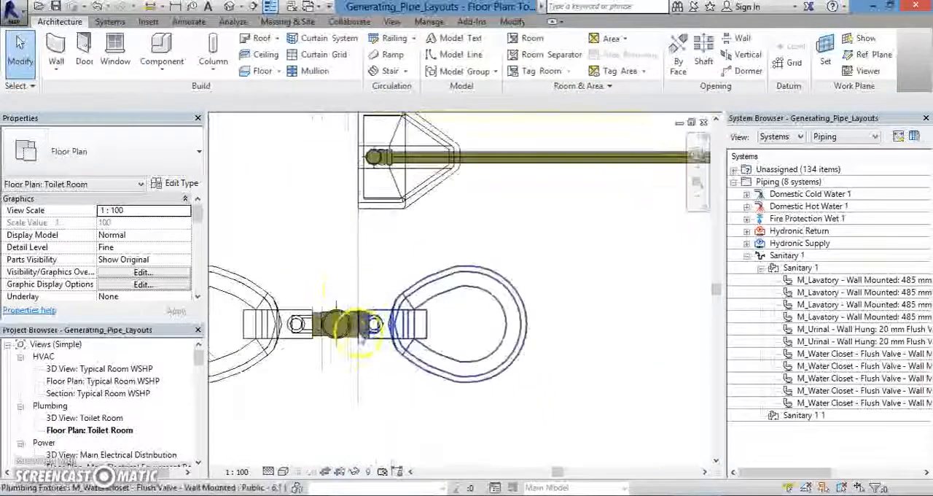
middle_drag(438, 392, 349, 389)
middle_drag(483, 426, 459, 395)
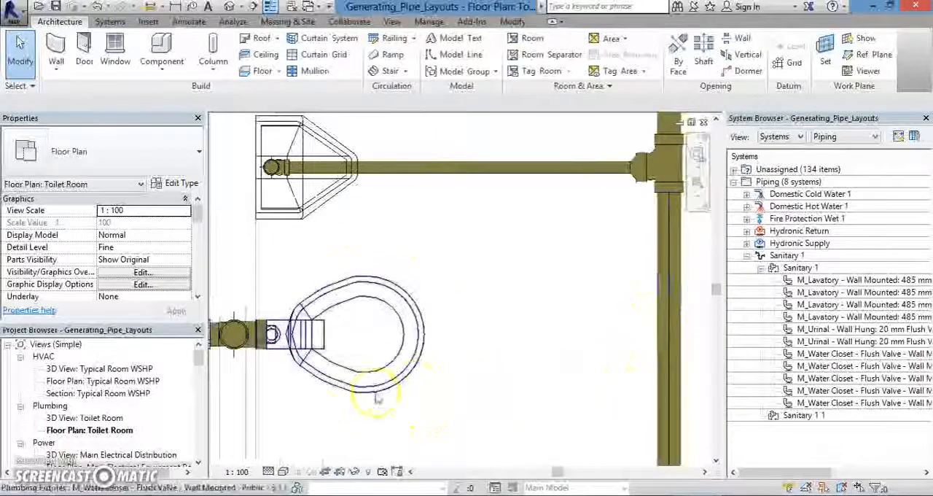
middle_drag(310, 423, 352, 395)
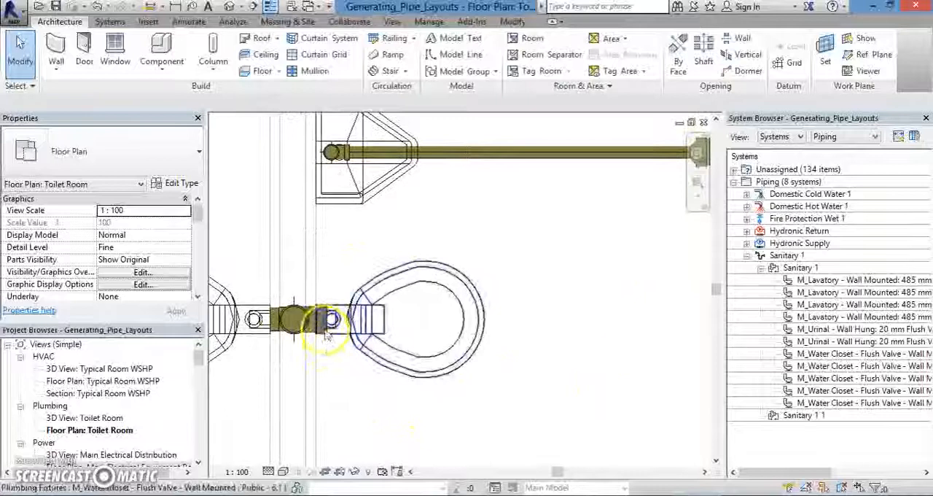
scroll(326, 335, up, 5)
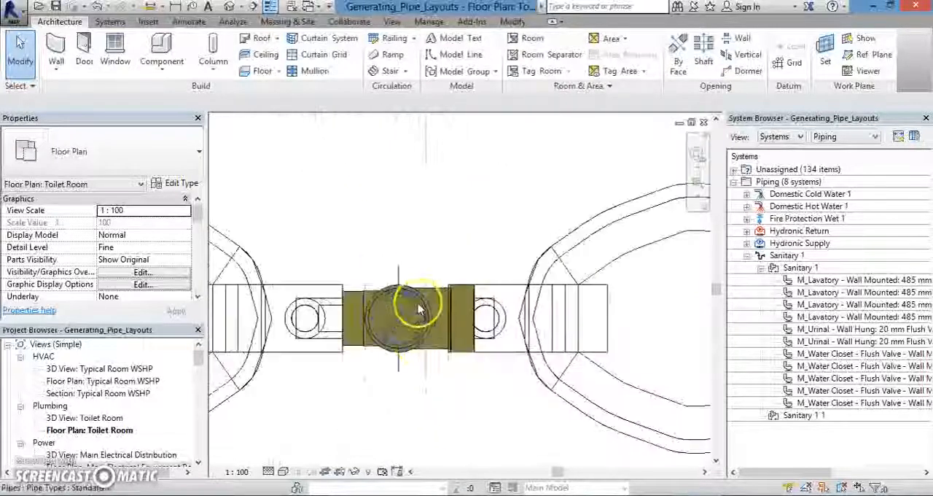
scroll(400, 387, up, 2)
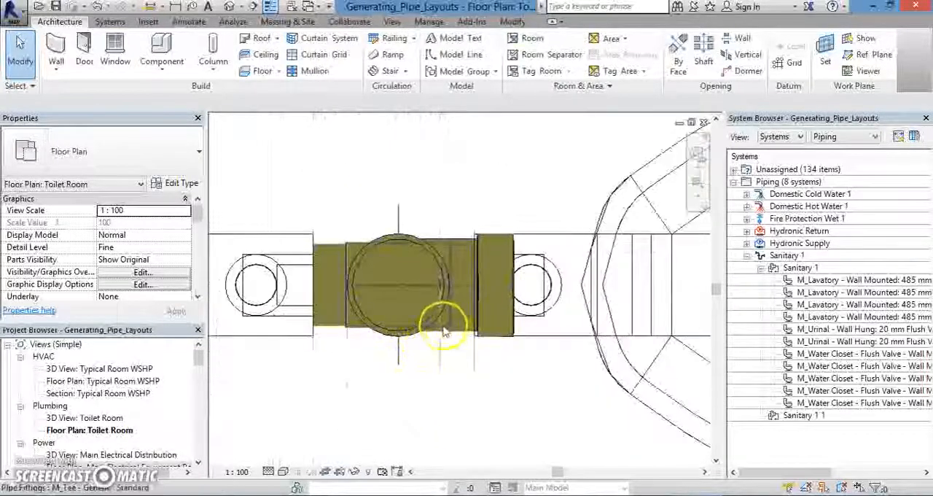
click(450, 257)
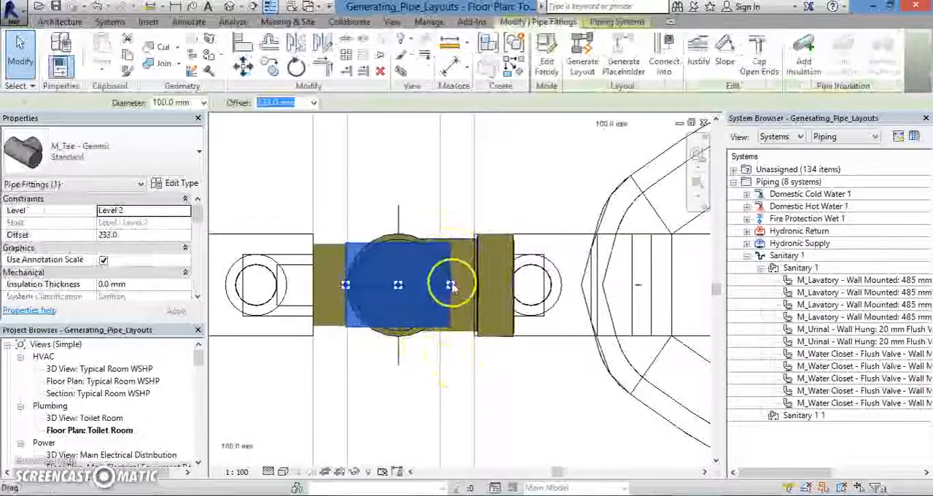
Draw a 100 mm diameter pipe at 233 mm offset horizontally from the selected tee's connector to the vertical sanitary main pipe.
right_click(450, 286)
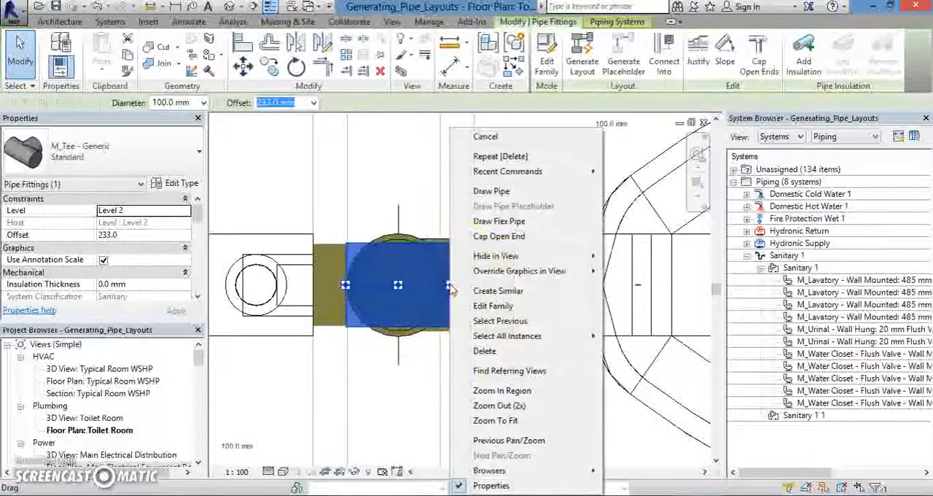
click(486, 192)
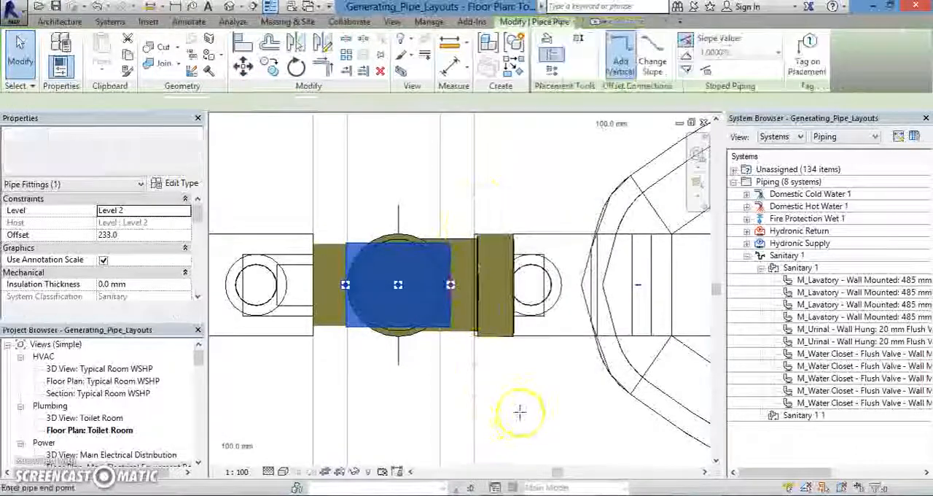
scroll(357, 367, up, 2)
scroll(391, 345, up, 2)
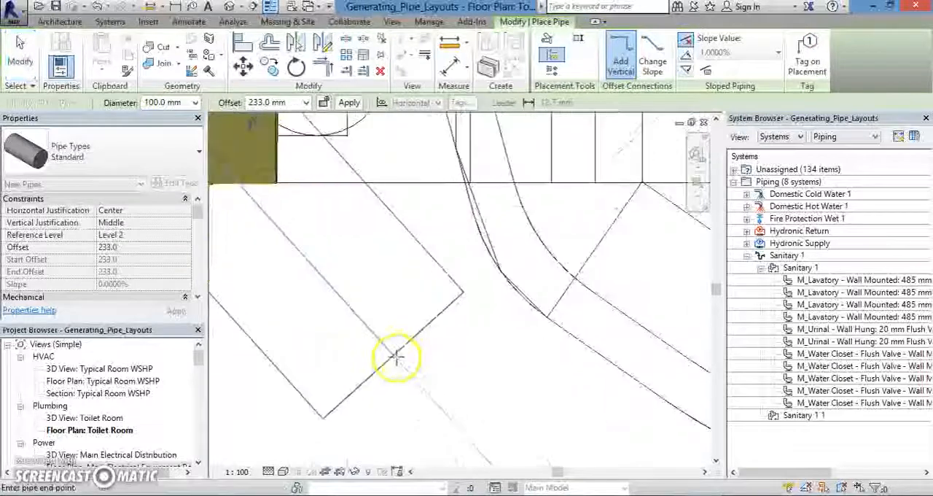
scroll(396, 335, down, 5)
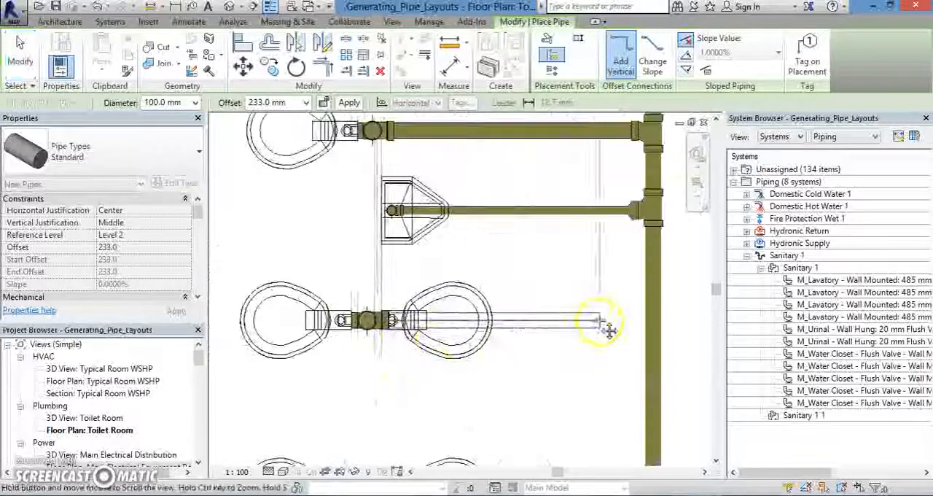
middle_drag(604, 326, 527, 332)
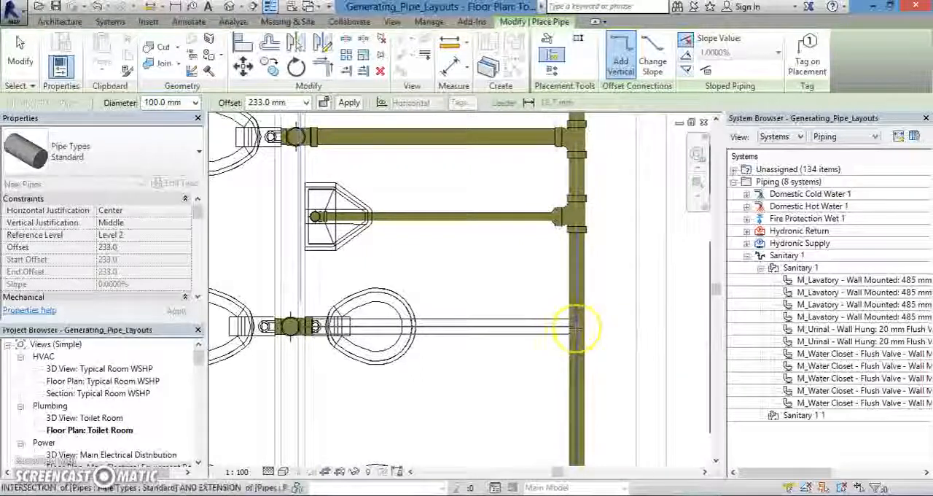
click(512, 350)
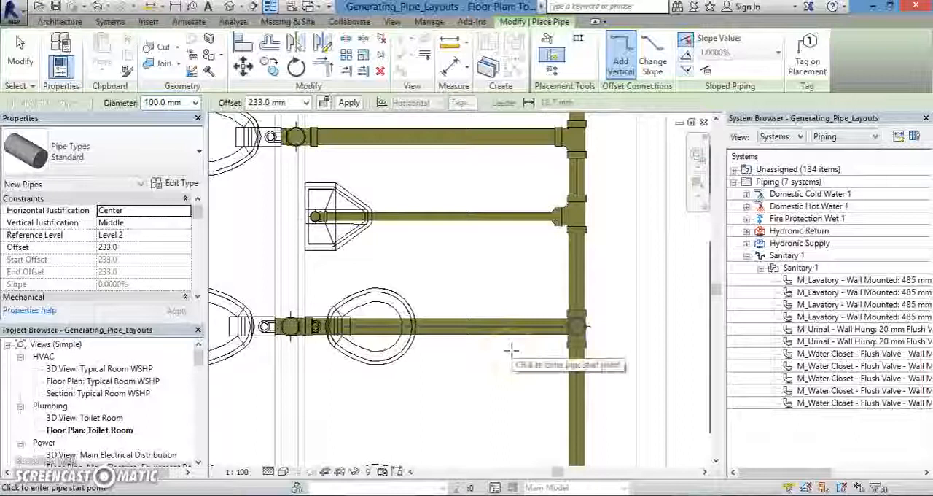
Inspect the redrawn branch's junction with the main pipe and end pipe placement.
scroll(595, 308, up, 2)
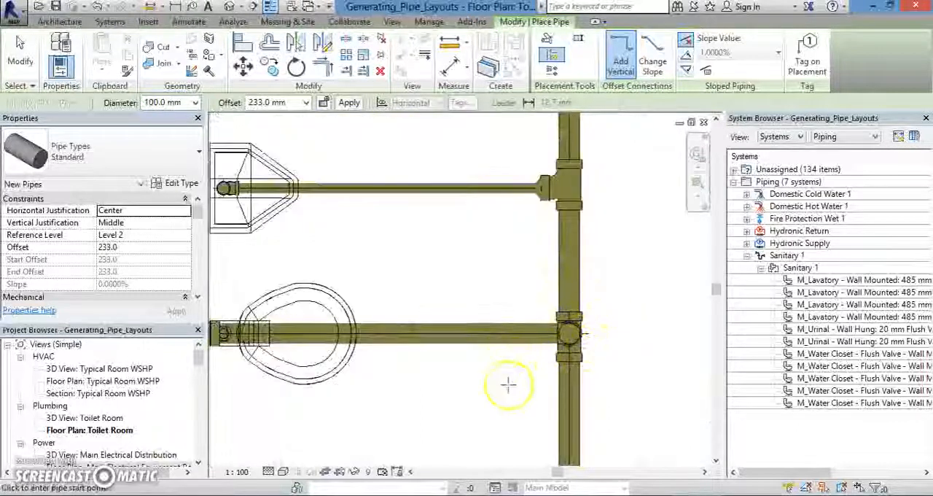
scroll(510, 342, down, 4)
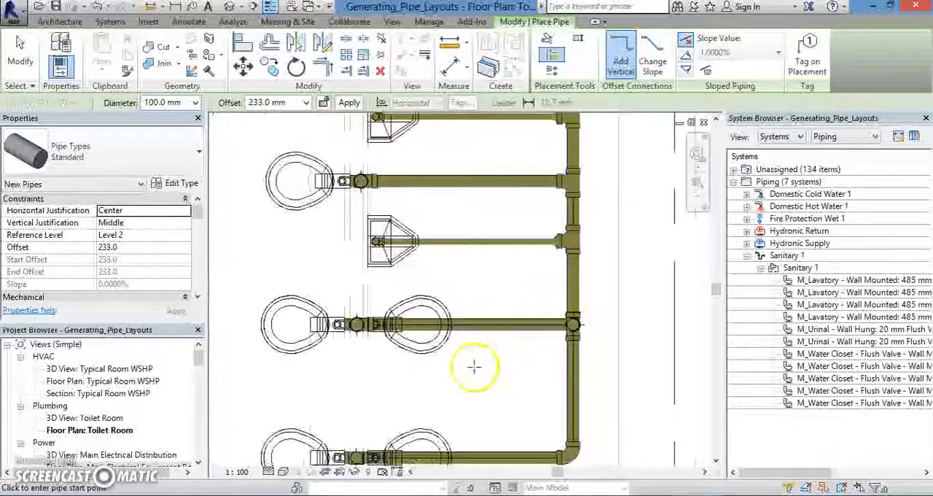
middle_drag(421, 371, 503, 423)
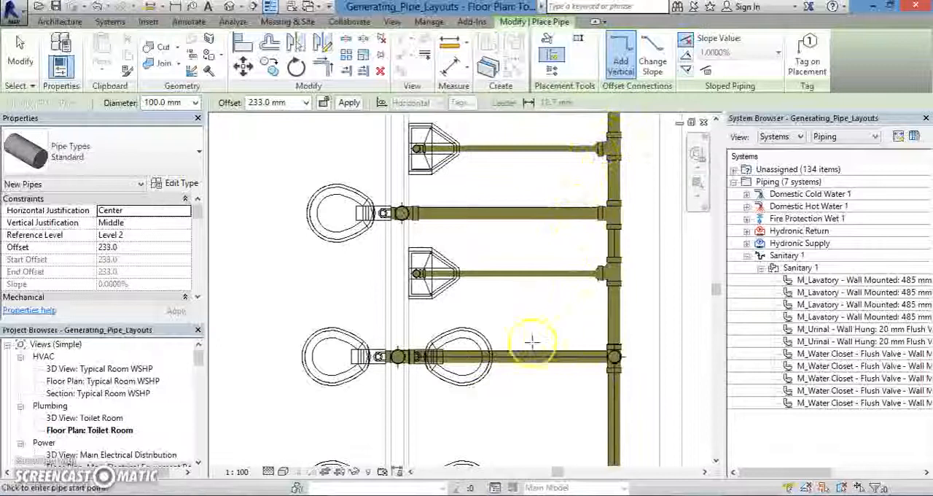
middle_drag(462, 327, 443, 336)
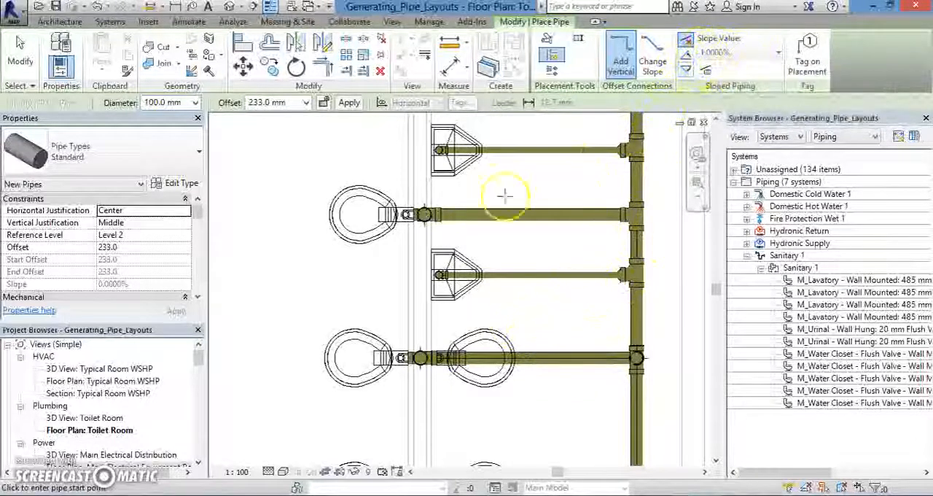
scroll(482, 388, down, 2)
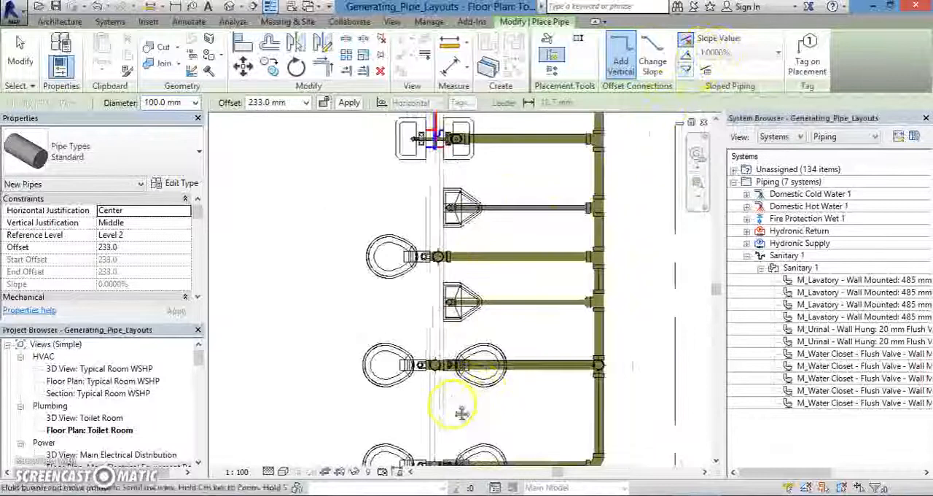
key(Escape)
Review the toilet room's full sanitary layout, from the lavatory branches to the two lowest water closet pairs.
scroll(320, 284, down, 3)
middle_drag(331, 333, 369, 336)
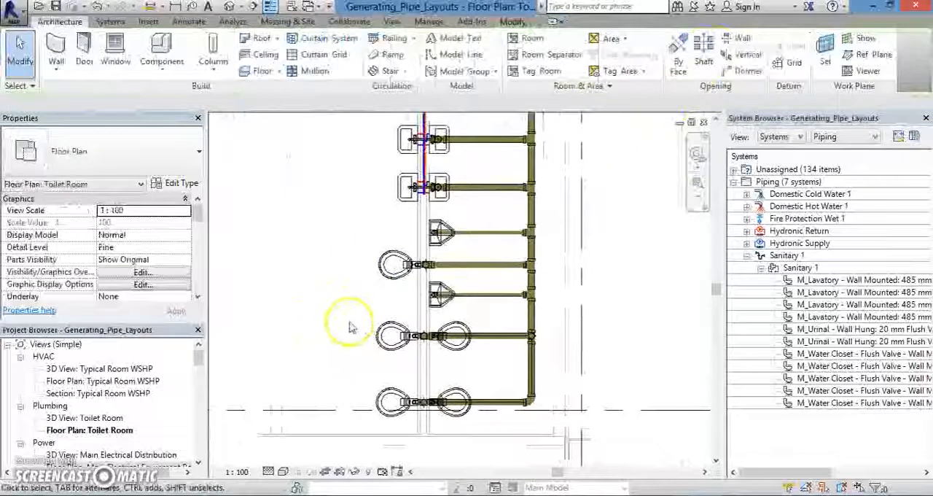
scroll(350, 326, down, 1)
middle_drag(344, 299, 369, 335)
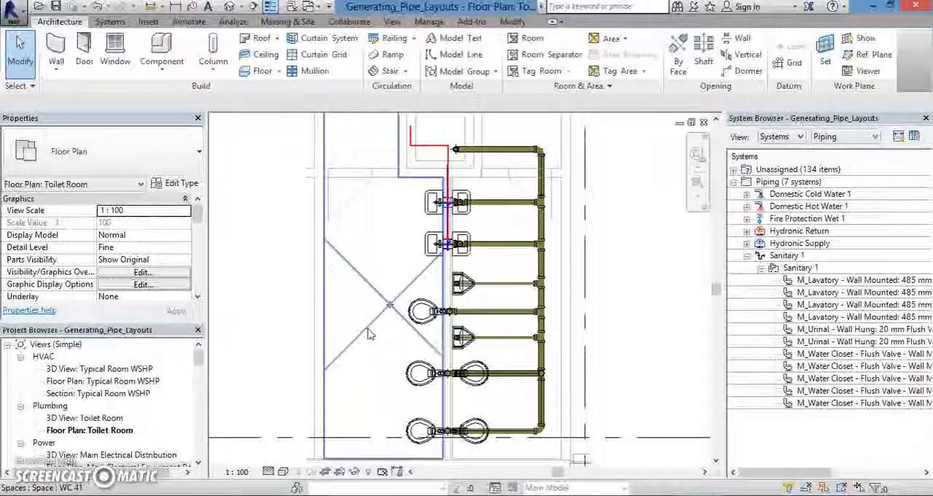
scroll(510, 389, up, 2)
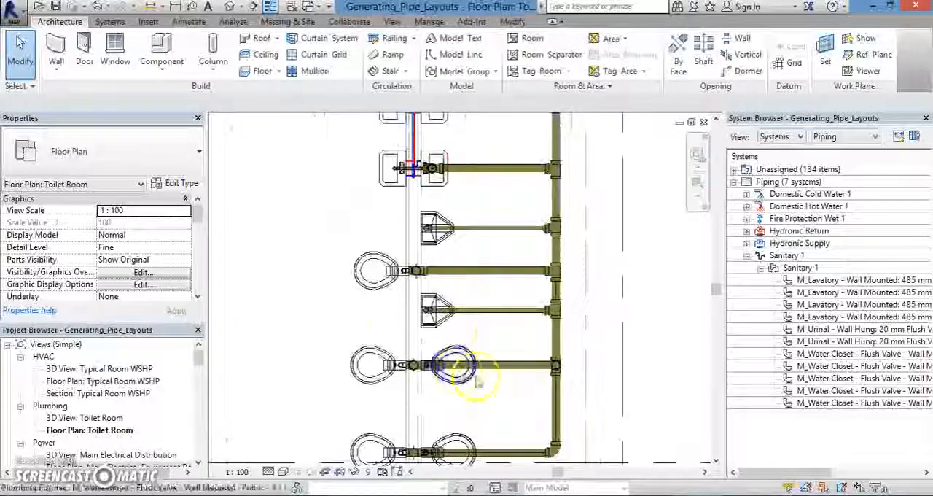
scroll(467, 379, up, 3)
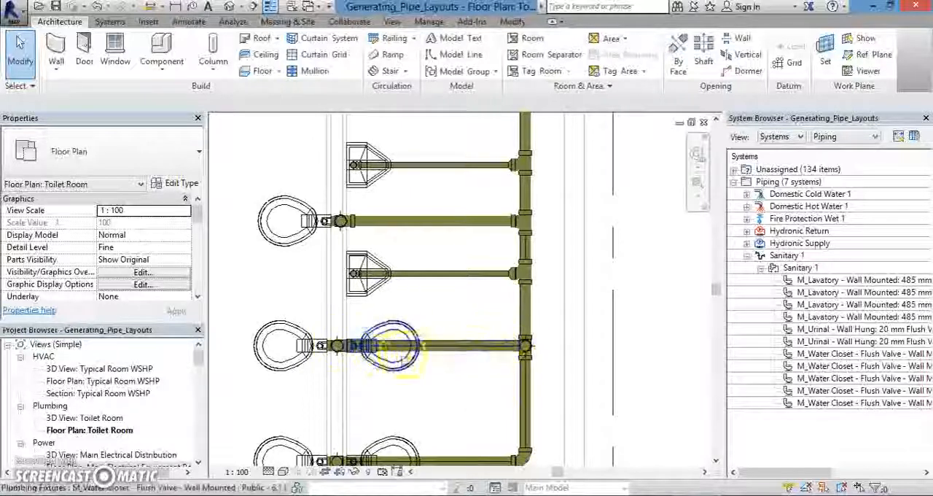
scroll(474, 366, down, 1)
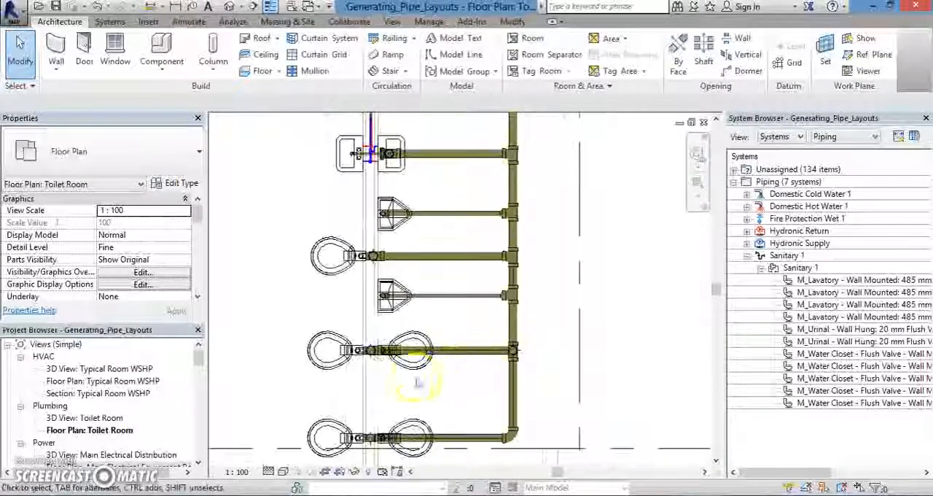